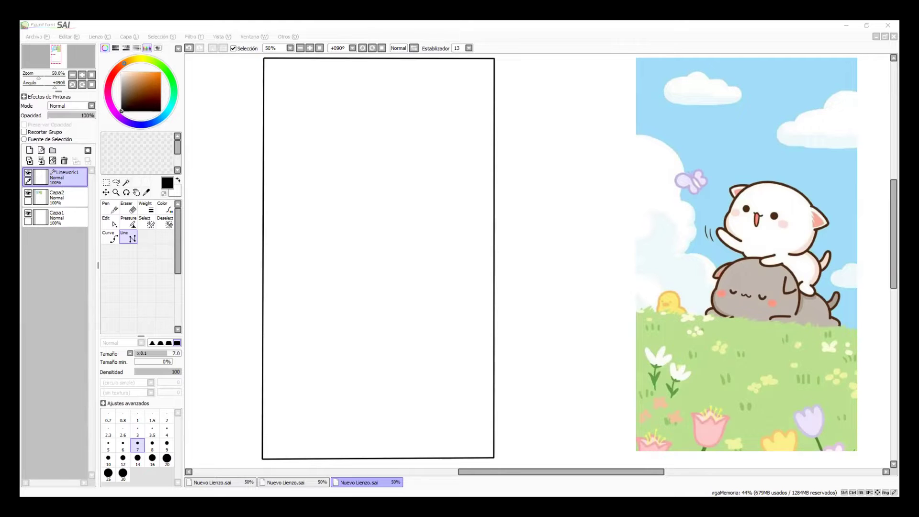
# - Add a new layer and sketch the sloping ground line across the frame in blue with the Boli tinta brush
pyautogui.click(690, 29)
pyautogui.click(685, 31)
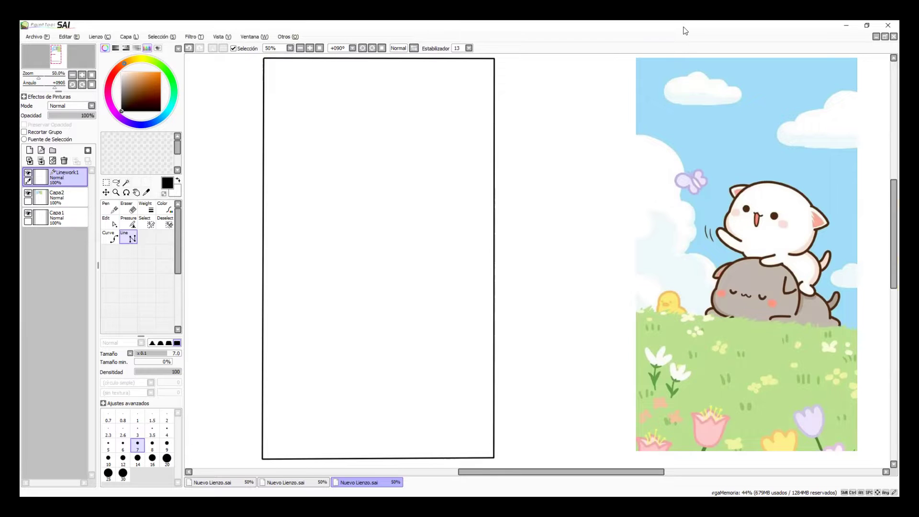
pyautogui.click(30, 150)
pyautogui.click(147, 237)
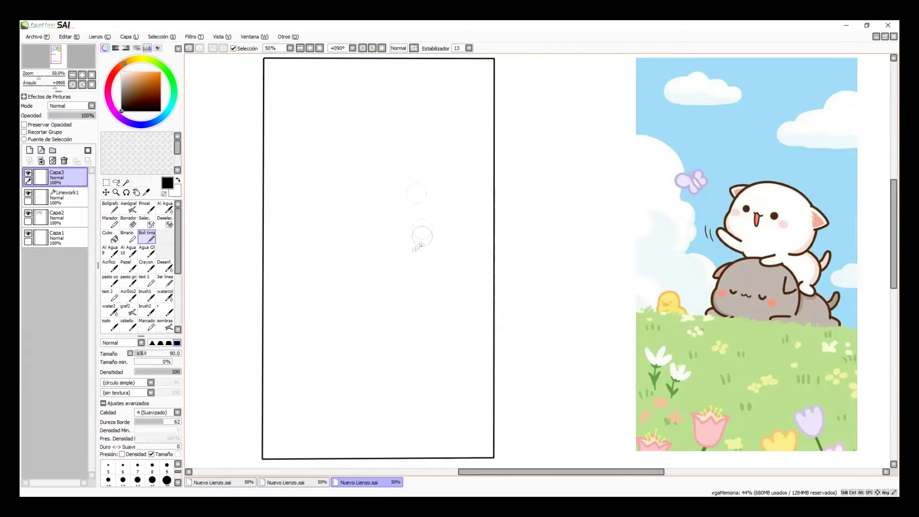
pyautogui.moveTo(266, 312); pyautogui.dragTo(319, 316)
pyautogui.click(150, 124)
pyautogui.click(161, 72)
pyautogui.moveTo(314, 318); pyautogui.dragTo(493, 348)
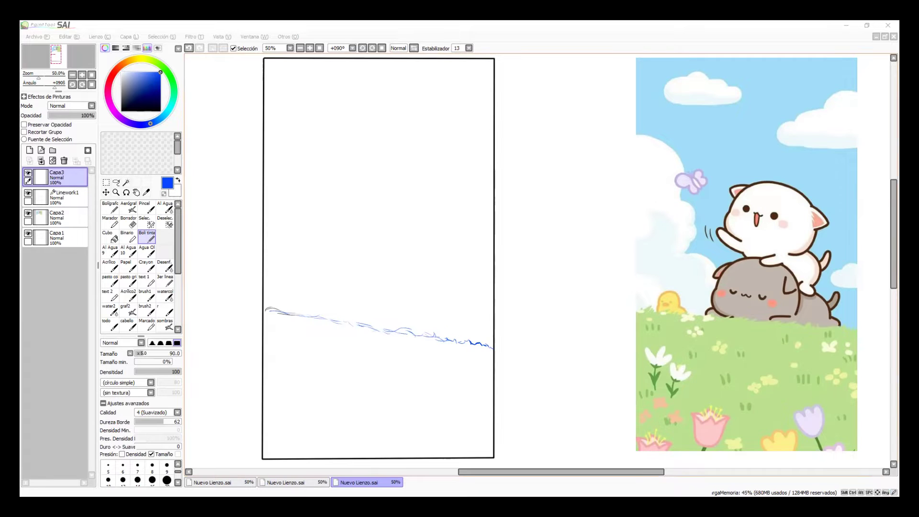
# - Sketch the dog's large rounded head resting on the ground line
pyautogui.click(709, 30)
pyautogui.moveTo(351, 293)
pyautogui.mouseDown()
pyautogui.moveTo(382, 267)
pyautogui.moveTo(421, 288)
pyautogui.moveTo(426, 315)
pyautogui.moveTo(338, 305)
pyautogui.moveTo(345, 313)
pyautogui.moveTo(351, 295)
pyautogui.moveTo(390, 275)
pyautogui.moveTo(422, 297)
pyautogui.moveTo(422, 322)
pyautogui.moveTo(405, 275)
pyautogui.moveTo(413, 279)
pyautogui.mouseUp()
pyautogui.moveTo(347, 299); pyautogui.dragTo(352, 312)
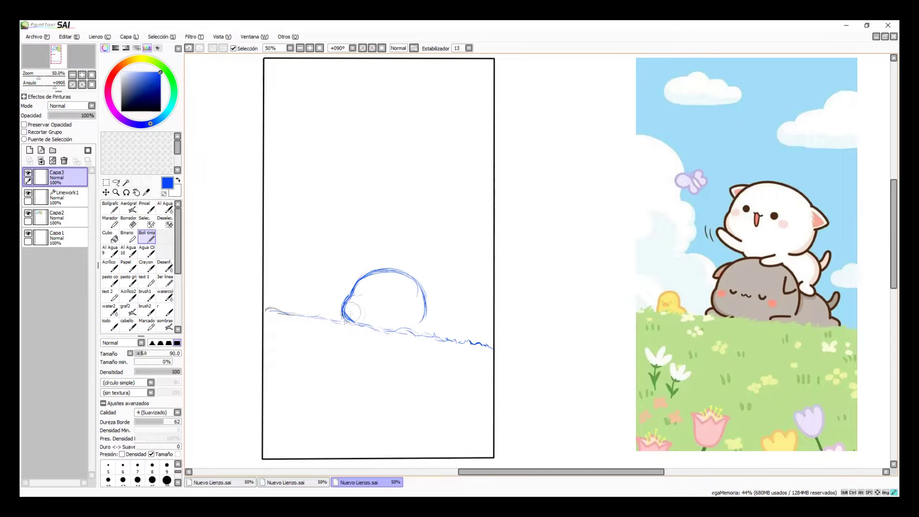
# - Shrink the reference picture on layer Capa2 with a transform and place it close beside the drawing frame
pyautogui.click(116, 192)
pyautogui.click(416, 268)
pyautogui.rightClick(556, 285)
pyautogui.moveTo(556, 286); pyautogui.dragTo(507, 315)
pyautogui.click(57, 217)
pyautogui.hotkey('ctrl', 't')
pyautogui.moveTo(746, 158); pyautogui.dragTo(700, 219)
pyautogui.moveTo(595, 102); pyautogui.dragTo(664, 230)
pyautogui.moveTo(742, 349); pyautogui.dragTo(598, 222)
pyautogui.press('Return')
# - Sketch the dog's curved back behind its head and its small paws along the ground line
pyautogui.click(464, 268)
pyautogui.moveTo(510, 258); pyautogui.dragTo(619, 249)
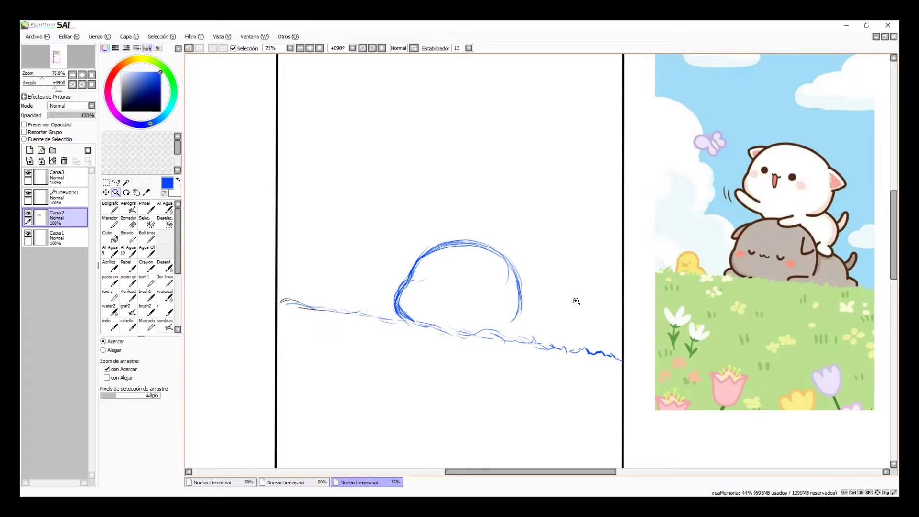
pyautogui.scroll(-3, 540, 262)
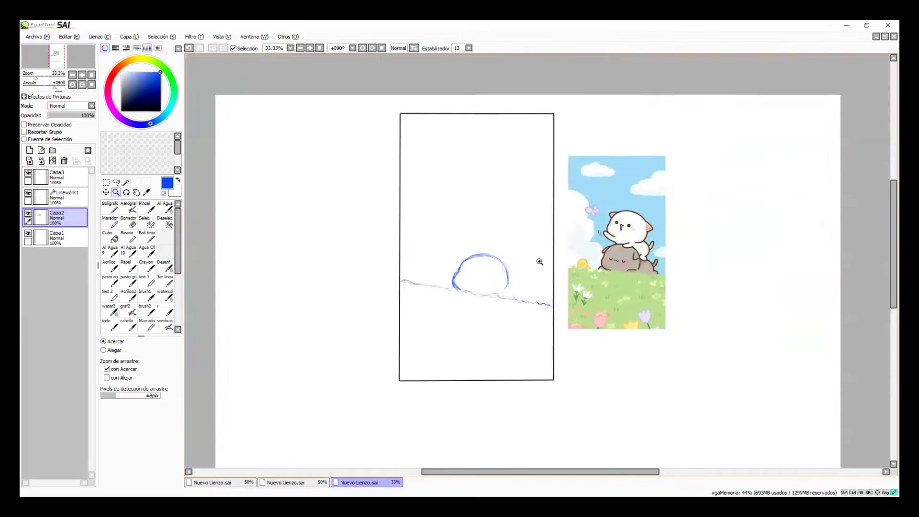
pyautogui.scroll(3, 539, 262)
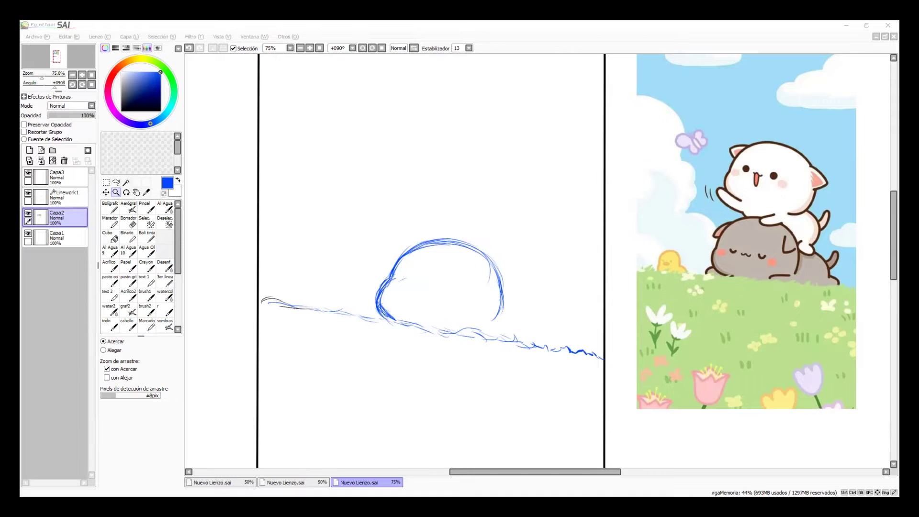
pyautogui.rightClick(458, 339)
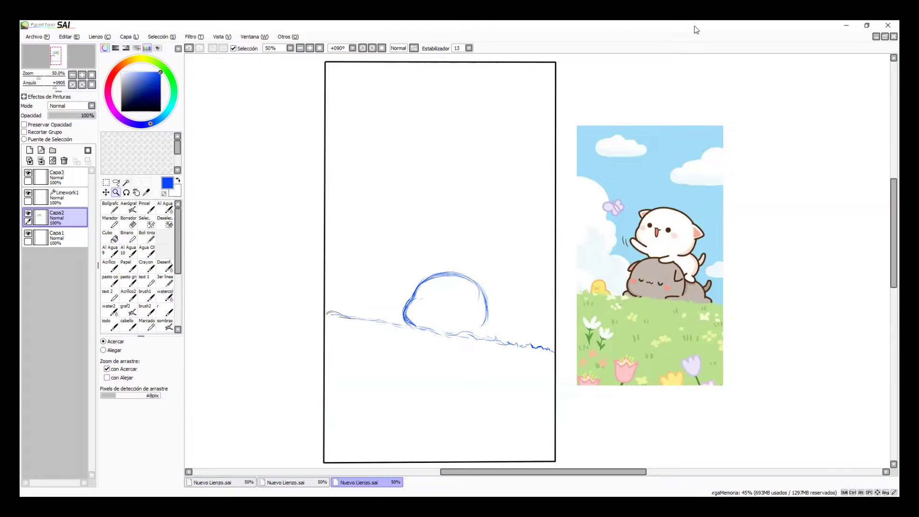
pyautogui.click(147, 237)
pyautogui.moveTo(490, 308); pyautogui.dragTo(533, 345)
pyautogui.moveTo(451, 332); pyautogui.dragTo(474, 330)
pyautogui.moveTo(395, 316); pyautogui.dragTo(405, 325)
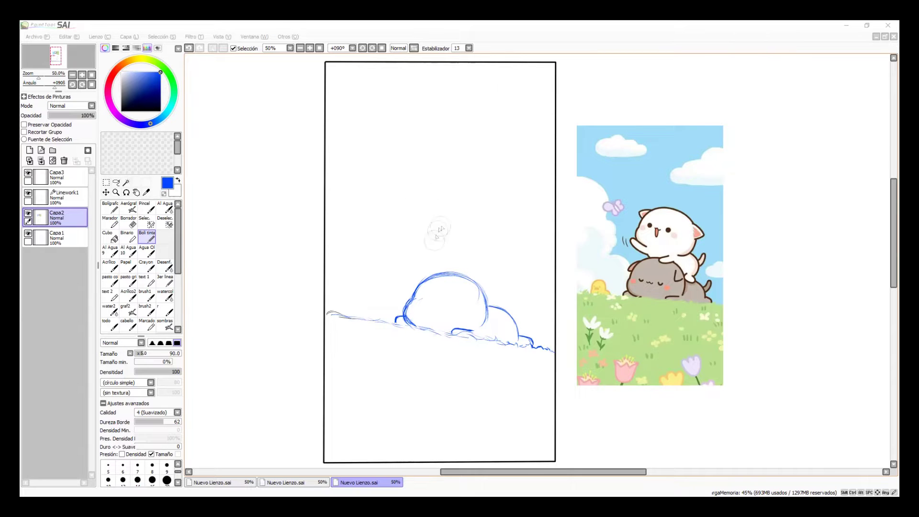
# - Switch to layer Capa3 and draw a vertical guide line next to the cat's raised paw in the reference picture
pyautogui.moveTo(432, 222); pyautogui.dragTo(427, 231)
pyautogui.click(35, 175)
pyautogui.hotkey('ctrl', 'z')
pyautogui.hotkey('ctrl', 'z')
pyautogui.moveTo(633, 217); pyautogui.dragTo(631, 262)
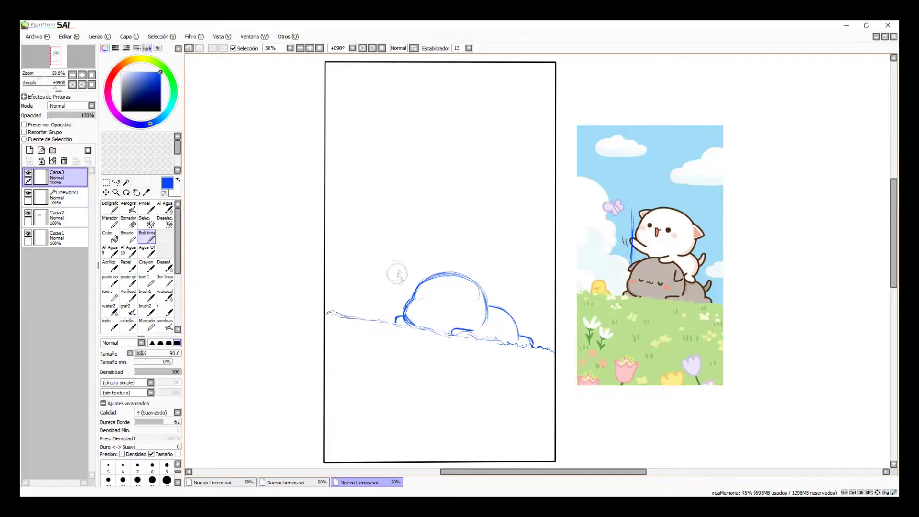
# - Sketch the cat's round head above the dog, with the ear on its right side
pyautogui.moveTo(412, 289); pyautogui.dragTo(415, 217)
pyautogui.hotkey('ctrl', 'z')
pyautogui.hotkey('ctrl', 'z')
pyautogui.moveTo(435, 212)
pyautogui.mouseDown()
pyautogui.moveTo(441, 201)
pyautogui.moveTo(472, 196)
pyautogui.moveTo(491, 206)
pyautogui.moveTo(497, 224)
pyautogui.moveTo(428, 221)
pyautogui.moveTo(431, 235)
pyautogui.mouseUp()
pyautogui.moveTo(448, 201)
pyautogui.mouseDown()
pyautogui.moveTo(493, 210)
pyautogui.moveTo(498, 234)
pyautogui.moveTo(486, 253)
pyautogui.mouseUp()
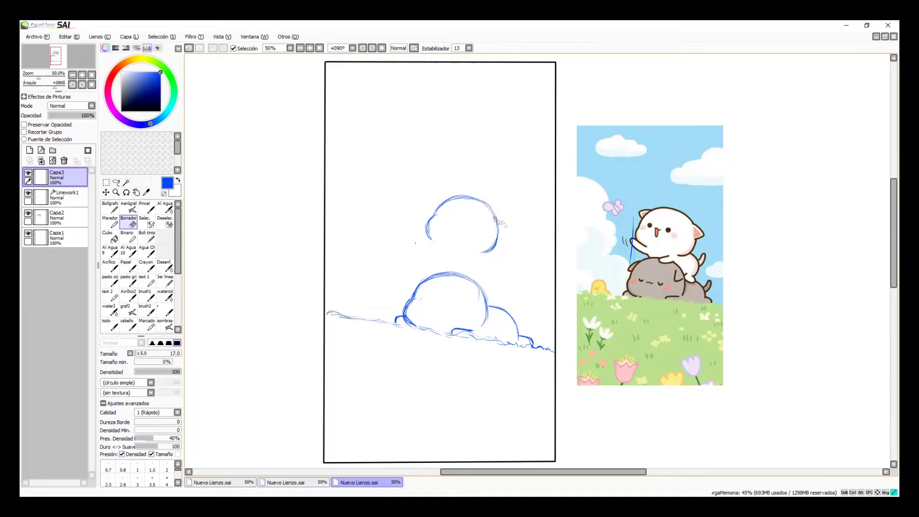
pyautogui.moveTo(502, 219); pyautogui.dragTo(497, 234)
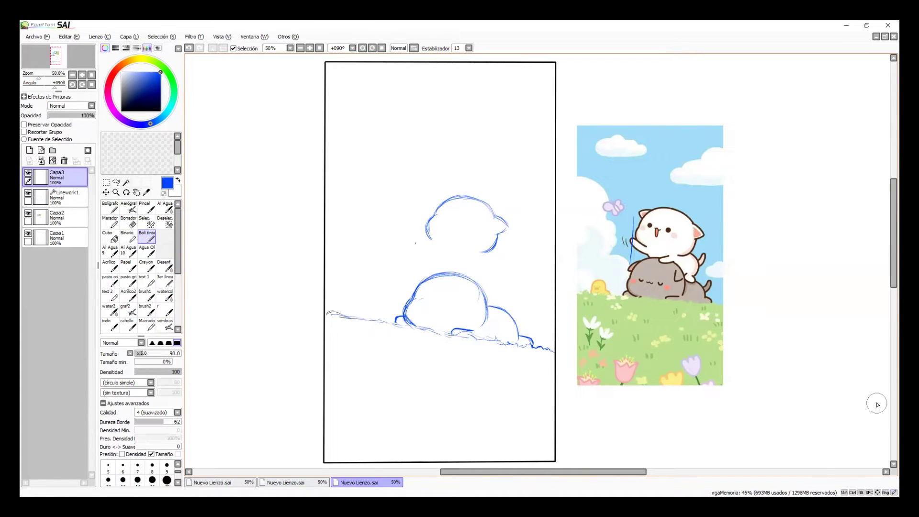
# - Select the cat's head sketch and enlarge it slightly with a transform
pyautogui.moveTo(428, 220)
pyautogui.mouseDown()
pyautogui.moveTo(464, 244)
pyautogui.moveTo(436, 270)
pyautogui.mouseUp()
pyautogui.click(105, 183)
pyautogui.moveTo(416, 184); pyautogui.dragTo(517, 261)
pyautogui.hotkey('ctrl', 't')
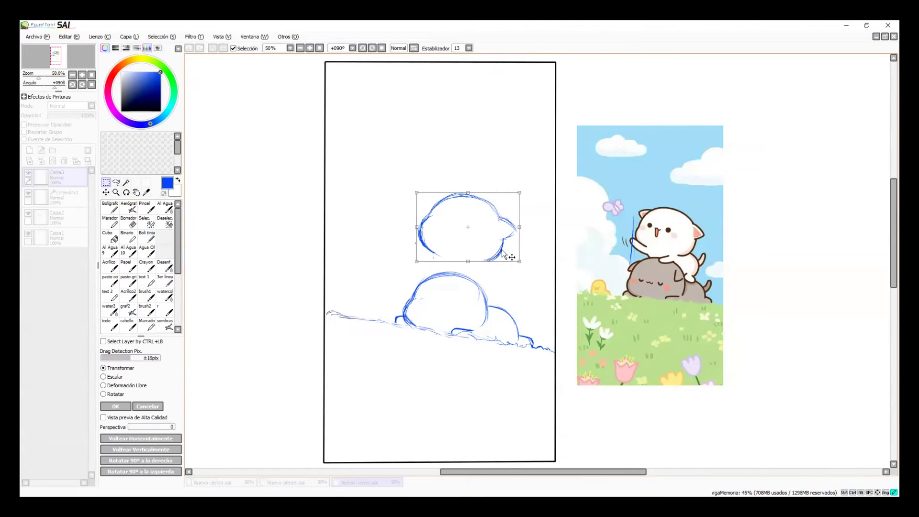
pyautogui.press('Return')
# - Sketch the left side of the cat's body and its raised waving arm with the Boli tinta brush
pyautogui.click(148, 237)
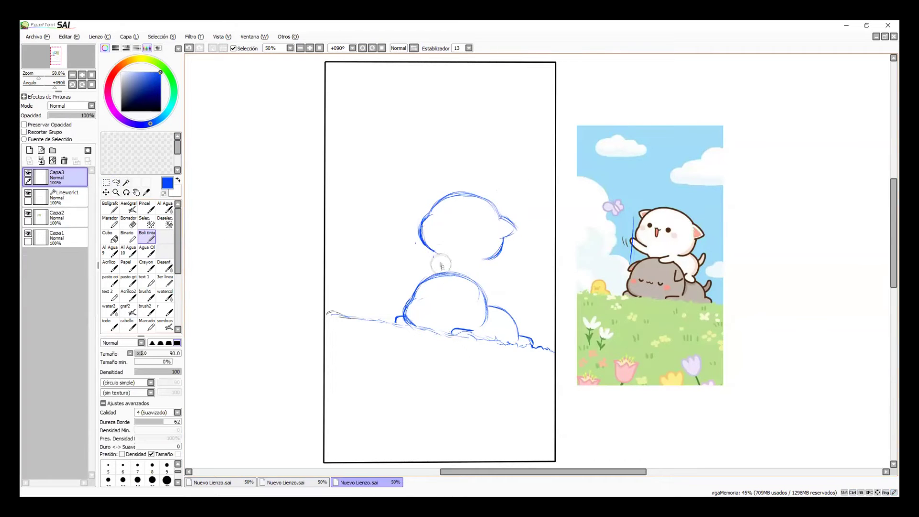
pyautogui.moveTo(432, 253); pyautogui.dragTo(436, 275)
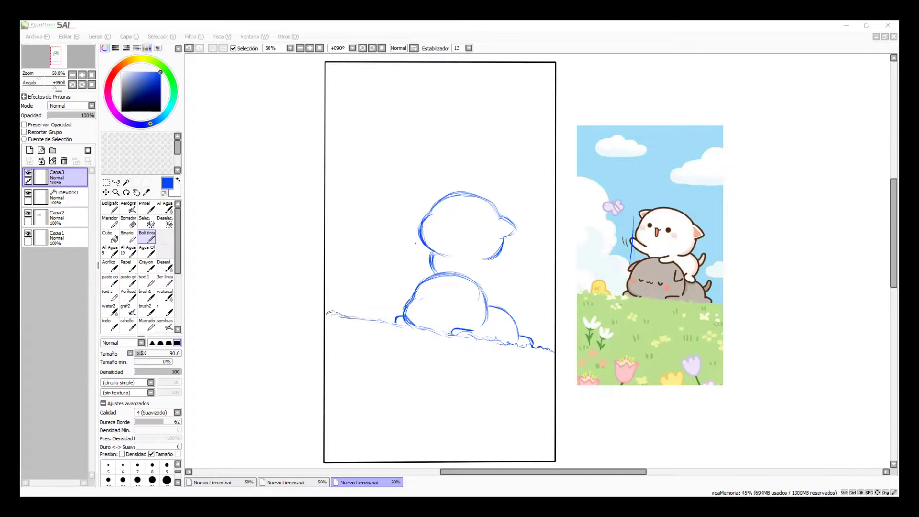
pyautogui.click(455, 216)
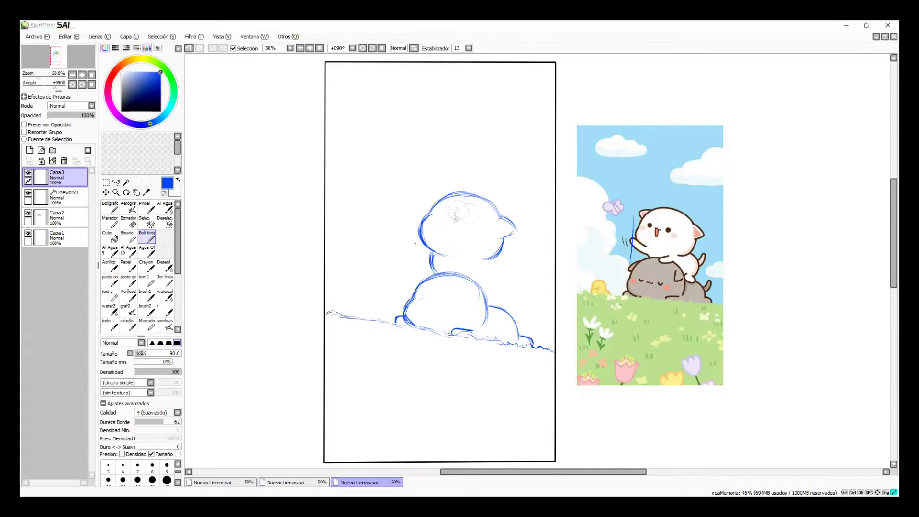
pyautogui.moveTo(425, 247)
pyautogui.mouseDown()
pyautogui.moveTo(402, 237)
pyautogui.moveTo(406, 246)
pyautogui.moveTo(402, 234)
pyautogui.moveTo(422, 257)
pyautogui.mouseUp()
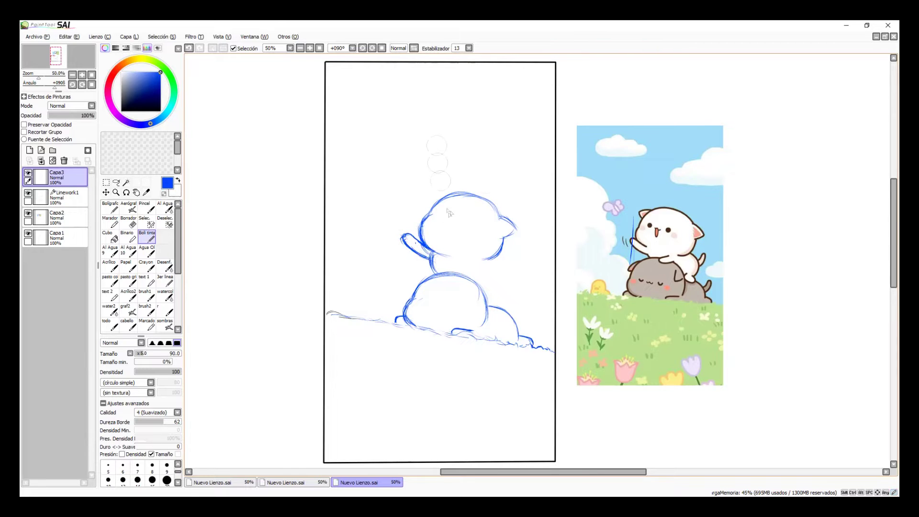
pyautogui.moveTo(432, 260); pyautogui.dragTo(431, 277)
# - Refine the cat's lower cheek and sketch its back, rump and hind foot behind the dog's head
pyautogui.moveTo(477, 261)
pyautogui.mouseDown()
pyautogui.moveTo(507, 247)
pyautogui.moveTo(502, 237)
pyautogui.mouseUp()
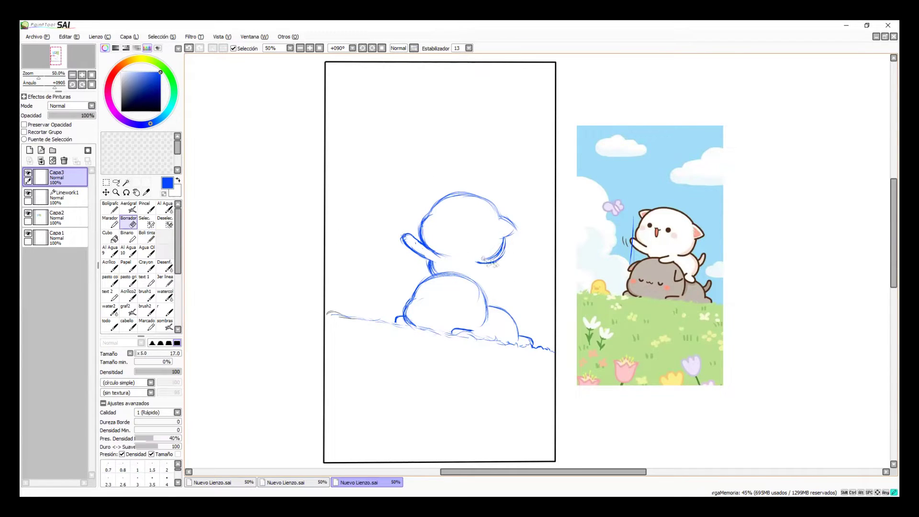
pyautogui.moveTo(488, 264)
pyautogui.mouseDown()
pyautogui.moveTo(508, 285)
pyautogui.moveTo(500, 279)
pyautogui.moveTo(497, 301)
pyautogui.mouseUp()
pyautogui.press('e')
pyautogui.press('n')
pyautogui.moveTo(488, 295); pyautogui.dragTo(499, 307)
pyautogui.moveTo(501, 271); pyautogui.dragTo(508, 293)
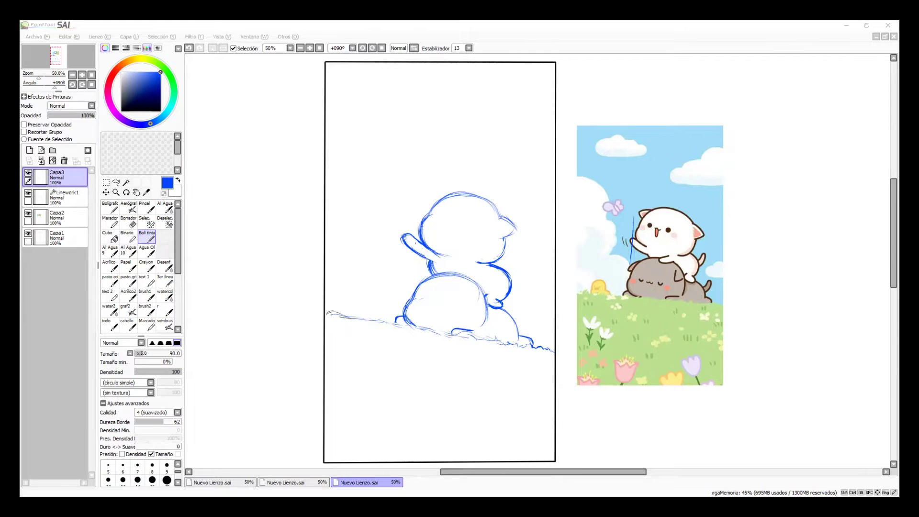
# - Sketch the upturned tails of the cat and the dog and touch up the cat's raised paw
pyautogui.click(781, 40)
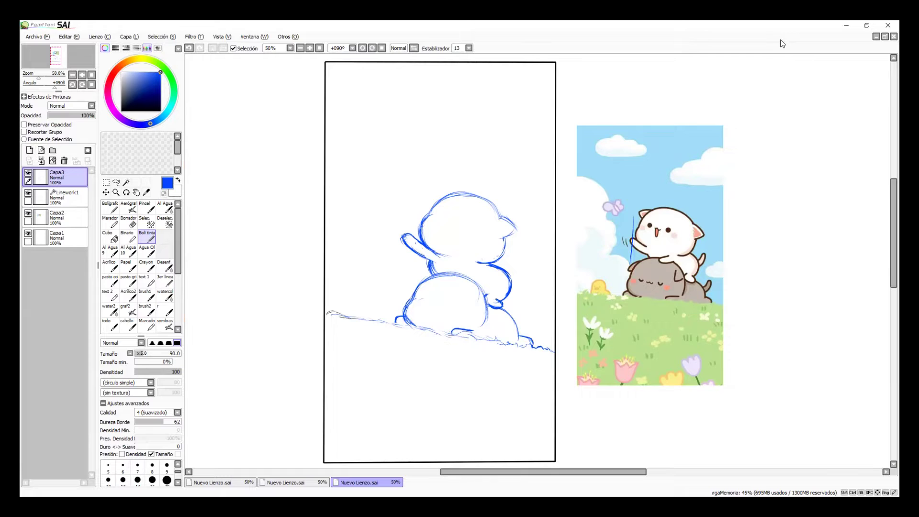
pyautogui.moveTo(513, 278); pyautogui.dragTo(522, 269)
pyautogui.moveTo(517, 320); pyautogui.dragTo(525, 313)
pyautogui.moveTo(405, 235); pyautogui.dragTo(412, 242)
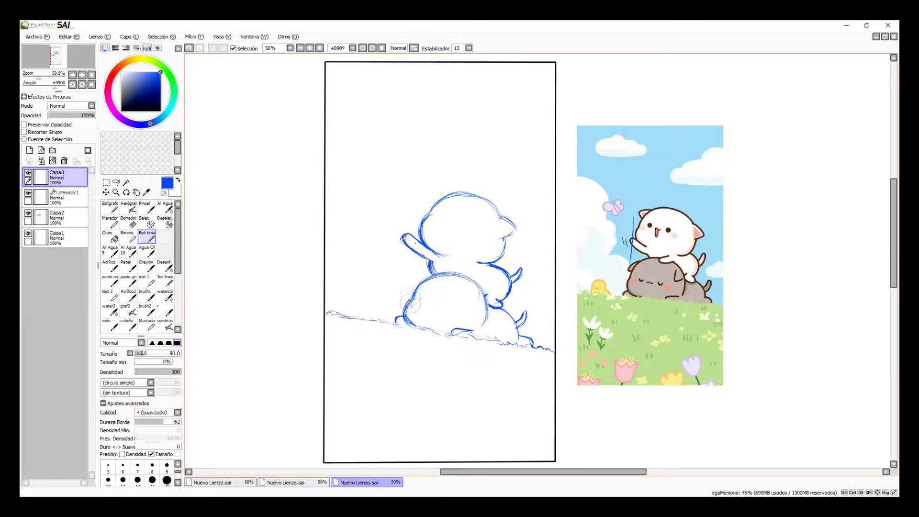
# - Sketch the dog's ears and the cat's front paw resting on top of the dog's head
pyautogui.moveTo(472, 291)
pyautogui.mouseDown()
pyautogui.moveTo(472, 309)
pyautogui.moveTo(482, 303)
pyautogui.moveTo(470, 309)
pyautogui.mouseUp()
pyautogui.moveTo(423, 277)
pyautogui.mouseDown()
pyautogui.moveTo(411, 292)
pyautogui.moveTo(417, 278)
pyautogui.moveTo(444, 285)
pyautogui.moveTo(445, 279)
pyautogui.mouseUp()
pyautogui.press('e')
pyautogui.press('e')
pyautogui.moveTo(445, 280); pyautogui.dragTo(474, 278)
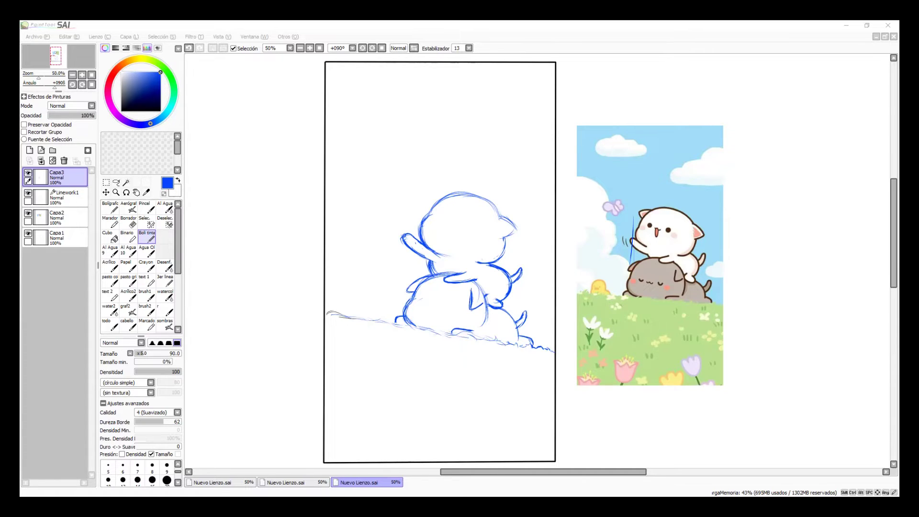
# - Sketch the pointed ear on the left side of the cat's head
pyautogui.click(116, 193)
pyautogui.click(457, 225)
pyautogui.click(509, 233)
pyautogui.moveTo(508, 233); pyautogui.dragTo(424, 163)
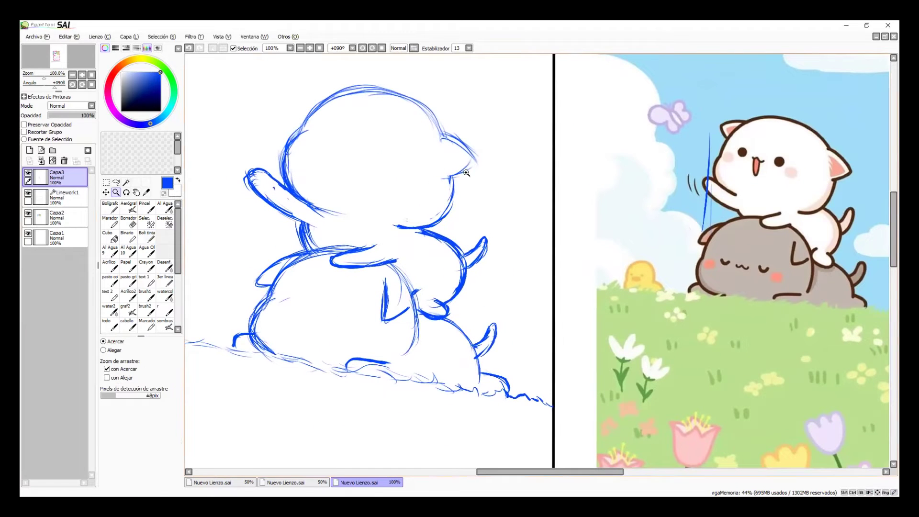
pyautogui.click(147, 236)
pyautogui.moveTo(300, 93)
pyautogui.mouseDown()
pyautogui.moveTo(344, 98)
pyautogui.moveTo(306, 91)
pyautogui.moveTo(305, 114)
pyautogui.moveTo(338, 96)
pyautogui.mouseUp()
pyautogui.click(336, 130)
pyautogui.click(383, 143)
pyautogui.hotkey('ctrl', 'z')
pyautogui.hotkey('ctrl', 'z')
# - Draw matching slanted eye guides on the reference cat and the sketched head, and place the cat's two round eyes
pyautogui.moveTo(715, 137); pyautogui.dragTo(843, 185)
pyautogui.moveTo(293, 105); pyautogui.dragTo(436, 172)
pyautogui.click(329, 135)
pyautogui.click(378, 147)
# - Sketch the cat's open mouth between and below its eyes
pyautogui.moveTo(340, 150); pyautogui.dragTo(356, 153)
pyautogui.moveTo(343, 150)
pyautogui.mouseDown()
pyautogui.moveTo(344, 181)
pyautogui.moveTo(355, 154)
pyautogui.mouseUp()
pyautogui.hotkey('ctrl', 'z')
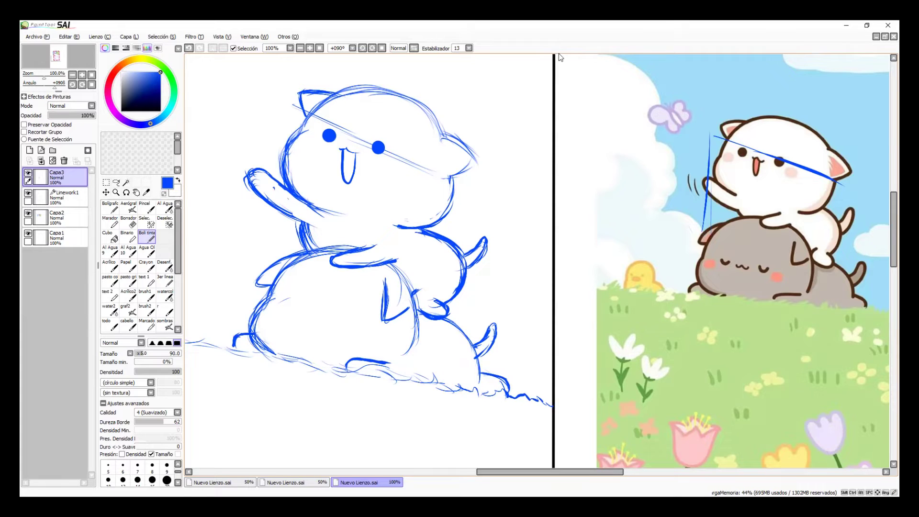
pyautogui.click(847, 25)
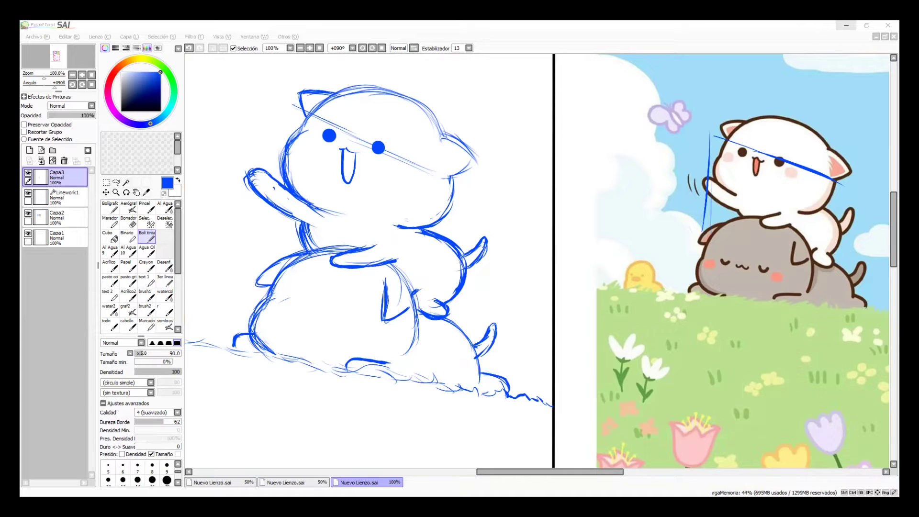
pyautogui.click(734, 259)
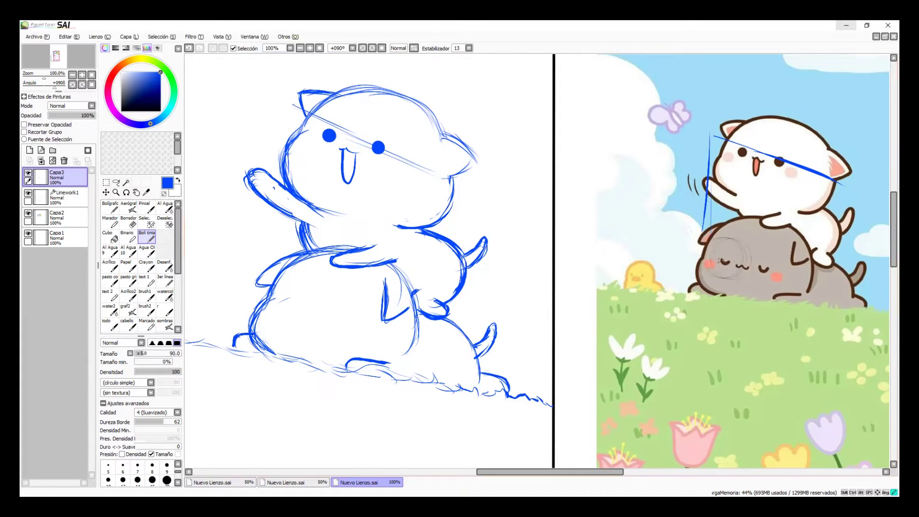
pyautogui.hotkey('ctrl', 'z')
# - Erase and redraw the left contour of the dog's head to clean up its cheek
pyautogui.click(281, 295)
pyautogui.click(129, 222)
pyautogui.moveTo(273, 291); pyautogui.dragTo(251, 327)
pyautogui.click(146, 237)
pyautogui.moveTo(282, 276)
pyautogui.mouseDown()
pyautogui.moveTo(249, 331)
pyautogui.moveTo(261, 354)
pyautogui.moveTo(276, 352)
pyautogui.mouseUp()
pyautogui.click(128, 222)
pyautogui.click(147, 237)
# - Draw crossing horizontal and vertical face guides over the dog in both the sketch and the reference picture
pyautogui.moveTo(269, 305); pyautogui.dragTo(379, 330)
pyautogui.moveTo(700, 254); pyautogui.dragTo(821, 276)
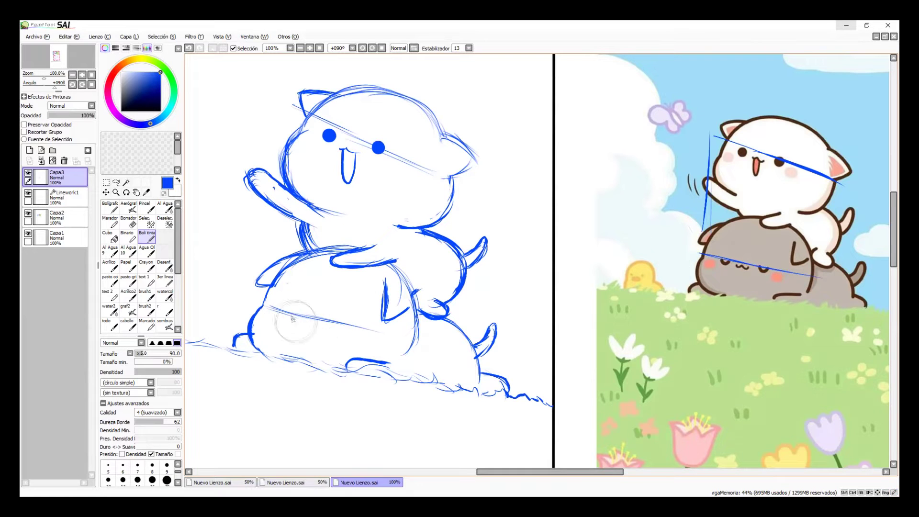
pyautogui.moveTo(756, 221); pyautogui.dragTo(733, 293)
pyautogui.hotkey('ctrl', 'z')
pyautogui.moveTo(745, 254); pyautogui.dragTo(735, 302)
pyautogui.moveTo(328, 262); pyautogui.dragTo(299, 362)
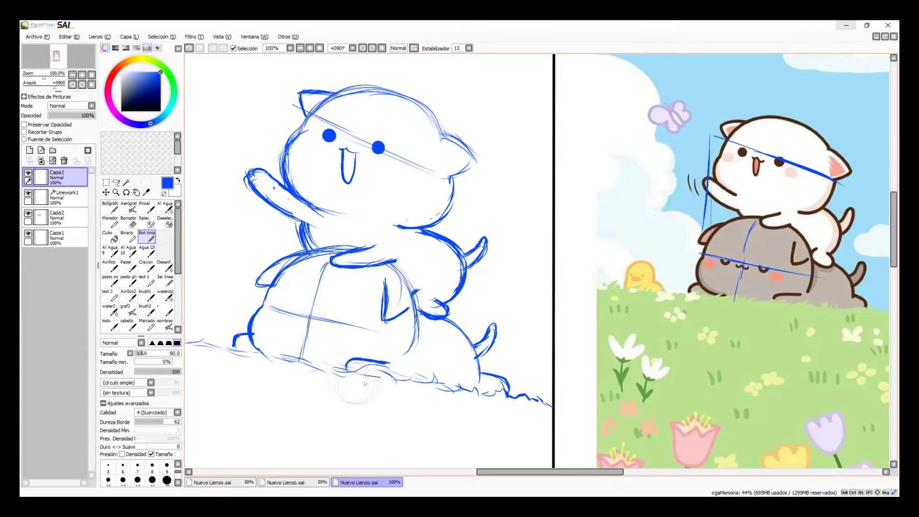
# - Sketch the dog's closed, curved eyes just below the horizontal face guide
pyautogui.moveTo(282, 314); pyautogui.dragTo(297, 316)
pyautogui.hotkey('ctrl', 'z')
pyautogui.moveTo(359, 265); pyautogui.dragTo(351, 292)
pyautogui.moveTo(334, 325); pyautogui.dragTo(347, 325)
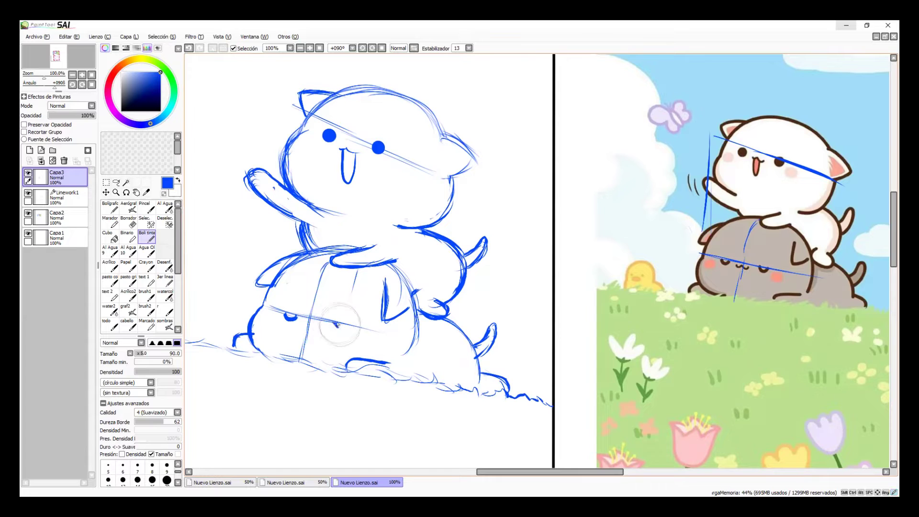
pyautogui.hotkey('ctrl', 'z')
# - Sketch the dog's small wavy mouth on the vertical face guide, undoing strokes that miss the shape
pyautogui.moveTo(336, 325)
pyautogui.mouseDown()
pyautogui.moveTo(350, 327)
pyautogui.moveTo(310, 328)
pyautogui.mouseUp()
pyautogui.hotkey('ctrl', 'z')
pyautogui.moveTo(310, 329)
pyautogui.mouseDown()
pyautogui.moveTo(350, 328)
pyautogui.moveTo(308, 330)
pyautogui.moveTo(320, 329)
pyautogui.mouseUp()
pyautogui.hotkey('ctrl', 'z')
pyautogui.hotkey('ctrl', 'z')
pyautogui.hotkey('ctrl', 'z')
pyautogui.hotkey('ctrl', 'z')
pyautogui.hotkey('ctrl', 'z')
pyautogui.hotkey('ctrl', 'z')
pyautogui.hotkey('ctrl', 'z')
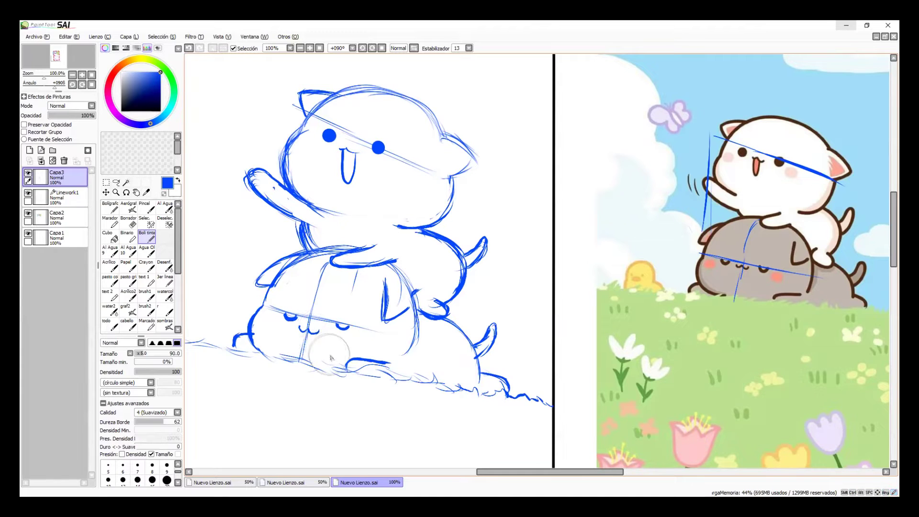
# - Erase the slanted eye guide line from the cat's face in the sketch
pyautogui.press('e')
pyautogui.moveTo(374, 144)
pyautogui.mouseDown()
pyautogui.moveTo(309, 111)
pyautogui.moveTo(436, 174)
pyautogui.mouseUp()
pyautogui.moveTo(321, 249)
pyautogui.mouseDown()
pyautogui.moveTo(295, 273)
pyautogui.moveTo(338, 250)
pyautogui.moveTo(359, 276)
pyautogui.moveTo(398, 286)
pyautogui.moveTo(319, 276)
pyautogui.moveTo(315, 298)
pyautogui.mouseUp()
pyautogui.hotkey('ctrl', 'z')
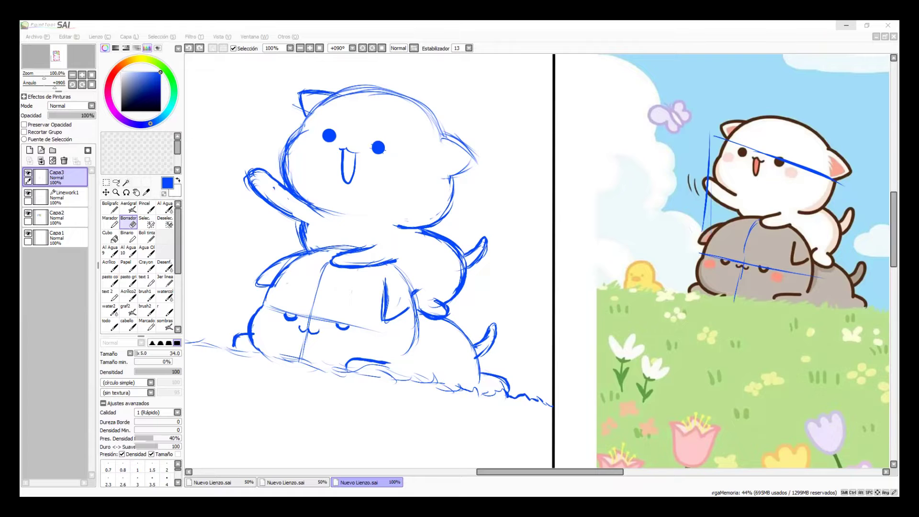
# - Erase all the blue guide lines drawn over the cat and dog in the reference picture
pyautogui.moveTo(715, 137); pyautogui.dragTo(840, 183)
pyautogui.moveTo(709, 136); pyautogui.dragTo(703, 232)
pyautogui.moveTo(701, 254)
pyautogui.mouseDown()
pyautogui.moveTo(781, 271)
pyautogui.moveTo(752, 225)
pyautogui.mouseUp()
pyautogui.moveTo(790, 273); pyautogui.dragTo(814, 275)
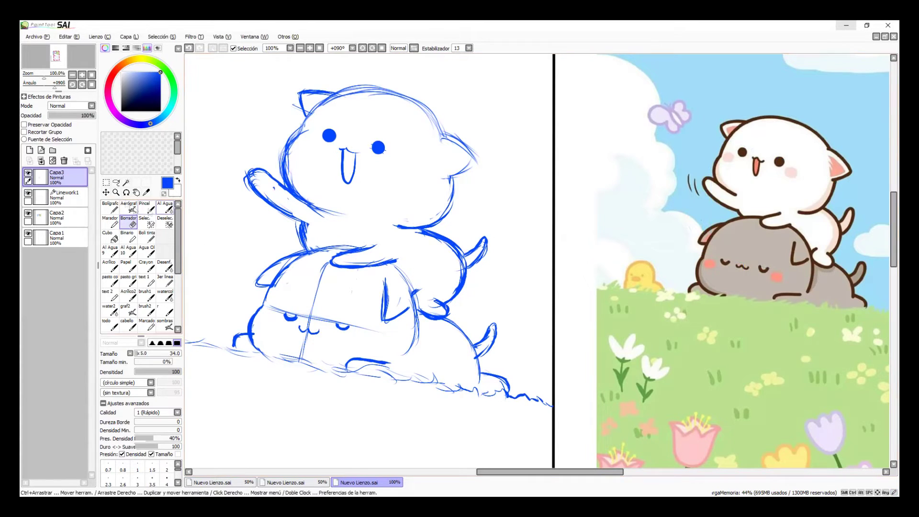
# - Lower the opacity of sketch layer Capa3 to 52%
pyautogui.click(116, 192)
pyautogui.scroll(-2, 323, 230)
pyautogui.moveTo(323, 230); pyautogui.dragTo(457, 218)
pyautogui.scroll(2, 548, 194)
pyautogui.moveTo(548, 193); pyautogui.dragTo(552, 204)
pyautogui.moveTo(91, 115); pyautogui.dragTo(73, 116)
# - Erase the dog's two front paw strokes that were drawn on layer Capa2
pyautogui.click(57, 218)
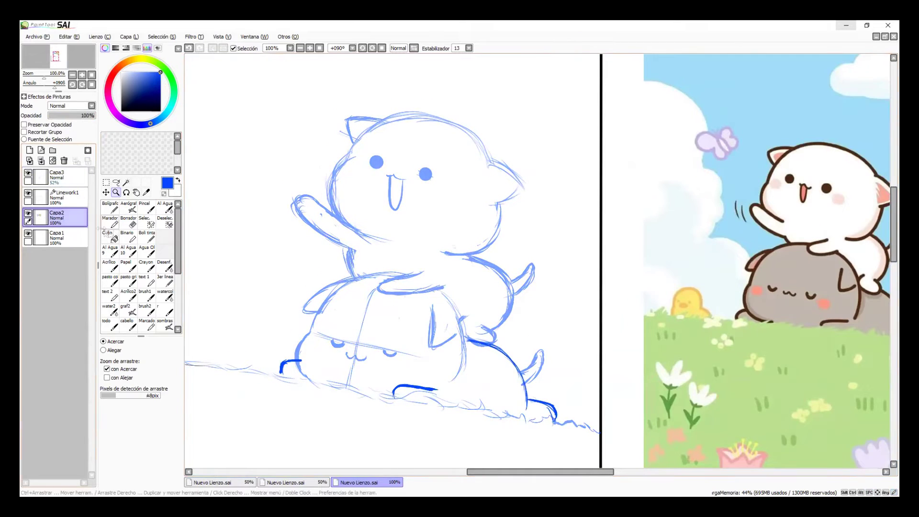
pyautogui.click(128, 222)
pyautogui.moveTo(281, 371); pyautogui.dragTo(301, 362)
pyautogui.moveTo(394, 395); pyautogui.dragTo(436, 390)
# - Merge layer Capa2 down into Capa1
pyautogui.click(60, 177)
pyautogui.click(146, 236)
pyautogui.click(62, 218)
pyautogui.moveTo(458, 340)
pyautogui.mouseDown()
pyautogui.moveTo(531, 377)
pyautogui.moveTo(544, 412)
pyautogui.moveTo(538, 390)
pyautogui.mouseUp()
pyautogui.hotkey('ctrl', 'z')
pyautogui.hotkey('ctrl', 'e')
pyautogui.hotkey('ctrl', 'z')
pyautogui.hotkey('ctrl', 'z')
# - Erase the dog's back and hind paw lines from Capa1, and redraw its leftmost paw on Capa3
pyautogui.click(128, 222)
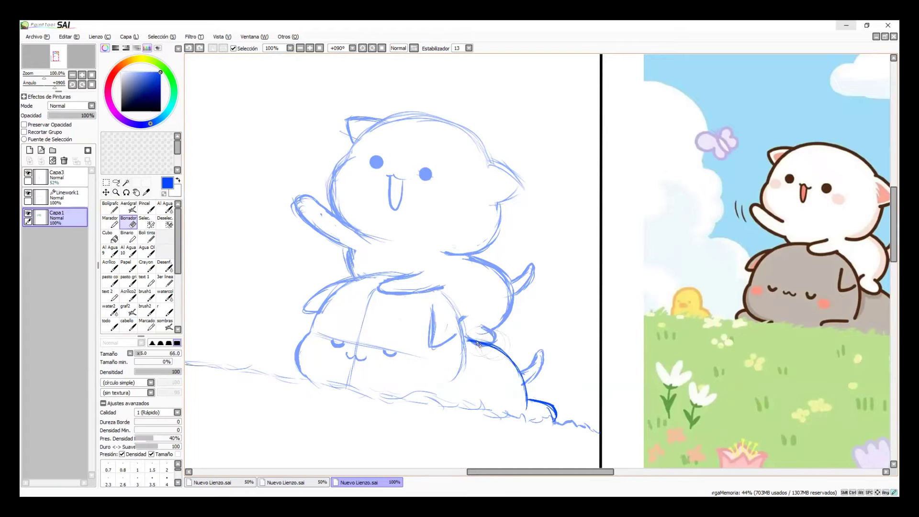
pyautogui.moveTo(478, 344); pyautogui.dragTo(551, 416)
pyautogui.click(59, 178)
pyautogui.click(147, 237)
pyautogui.moveTo(297, 362); pyautogui.dragTo(275, 372)
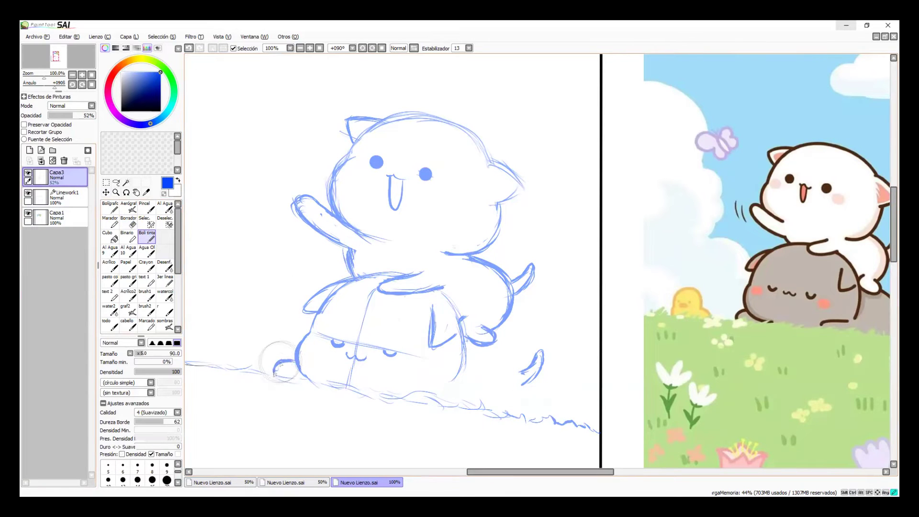
# - Redraw the dog's front paw, rounded back and hind paw around its tail on sketch layer Capa3
pyautogui.moveTo(414, 399)
pyautogui.mouseDown()
pyautogui.moveTo(471, 391)
pyautogui.moveTo(455, 358)
pyautogui.moveTo(505, 371)
pyautogui.moveTo(459, 356)
pyautogui.mouseUp()
pyautogui.moveTo(463, 347)
pyautogui.mouseDown()
pyautogui.moveTo(463, 365)
pyautogui.moveTo(502, 376)
pyautogui.moveTo(496, 387)
pyautogui.mouseUp()
pyautogui.moveTo(402, 324)
pyautogui.mouseDown()
pyautogui.moveTo(486, 343)
pyautogui.moveTo(504, 356)
pyautogui.mouseUp()
pyautogui.click(846, 25)
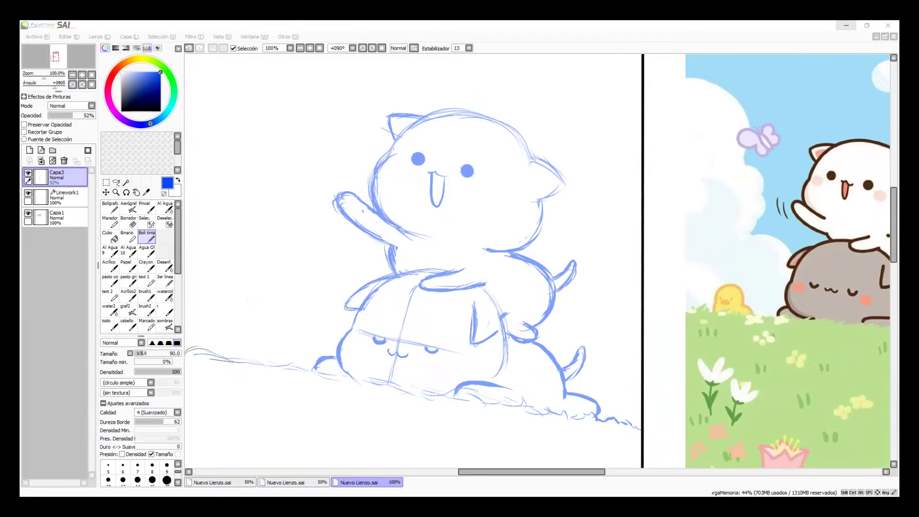
pyautogui.click(755, 28)
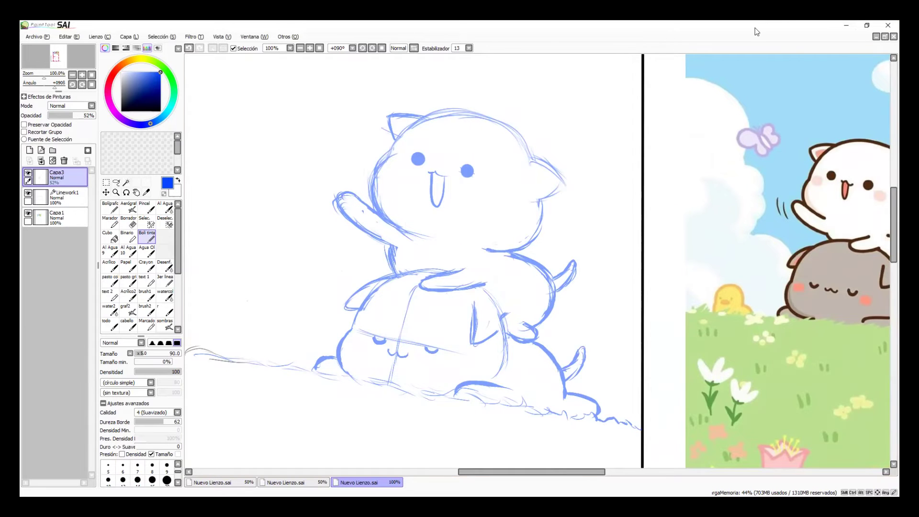
# - Ink the cat and the dog over the sketch with thick black strokes on a new layer above Capa3
pyautogui.moveTo(570, 230); pyautogui.dragTo(485, 216)
pyautogui.click(30, 151)
pyautogui.click(121, 111)
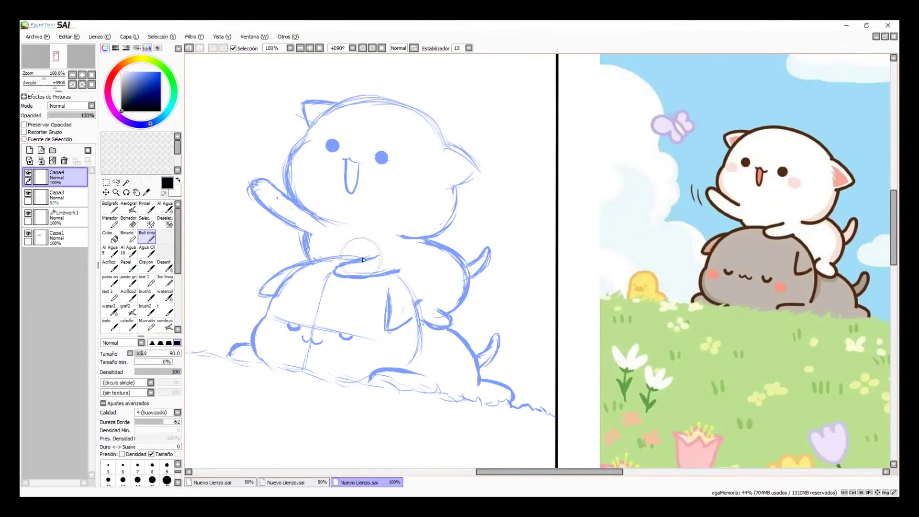
pyautogui.hotkey('alt', 'Tab')
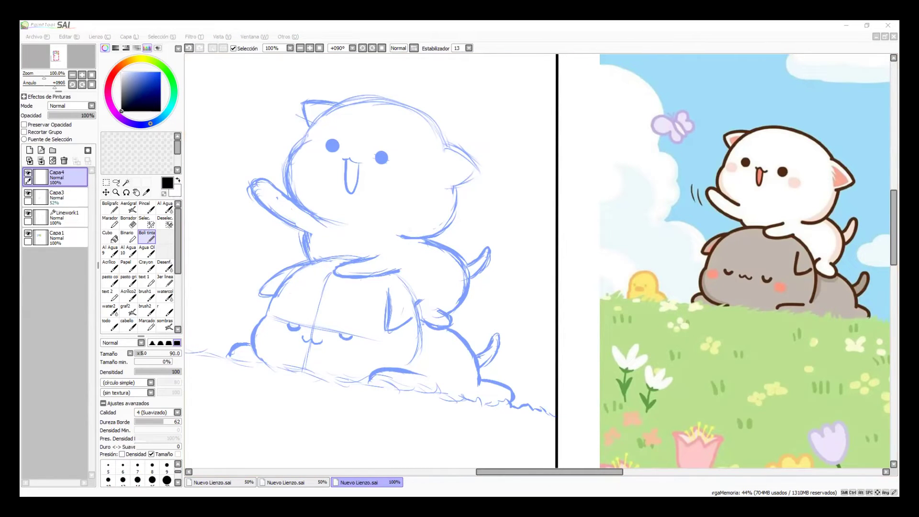
pyautogui.hotkey('alt', 'Tab')
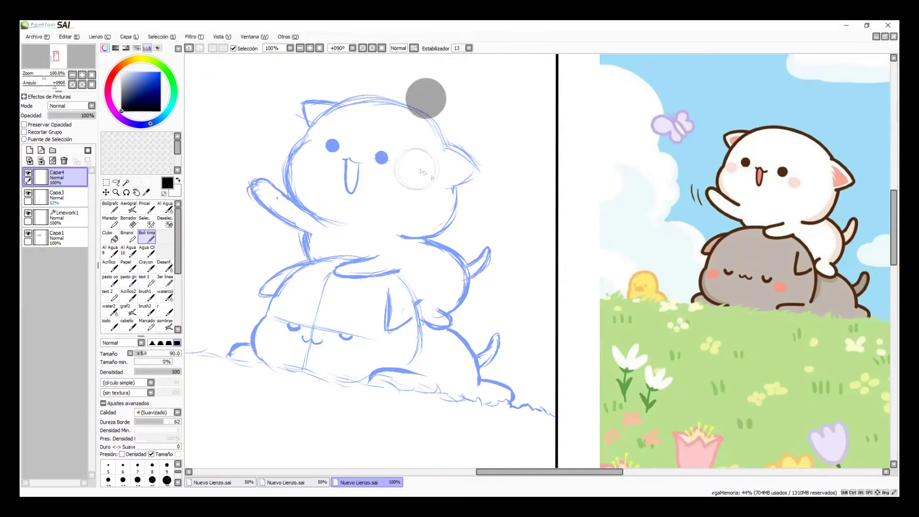
pyautogui.moveTo(253, 191)
pyautogui.mouseDown()
pyautogui.moveTo(329, 217)
pyautogui.moveTo(278, 220)
pyautogui.moveTo(309, 234)
pyautogui.moveTo(314, 261)
pyautogui.mouseUp()
pyautogui.hotkey('ctrl', 'z')
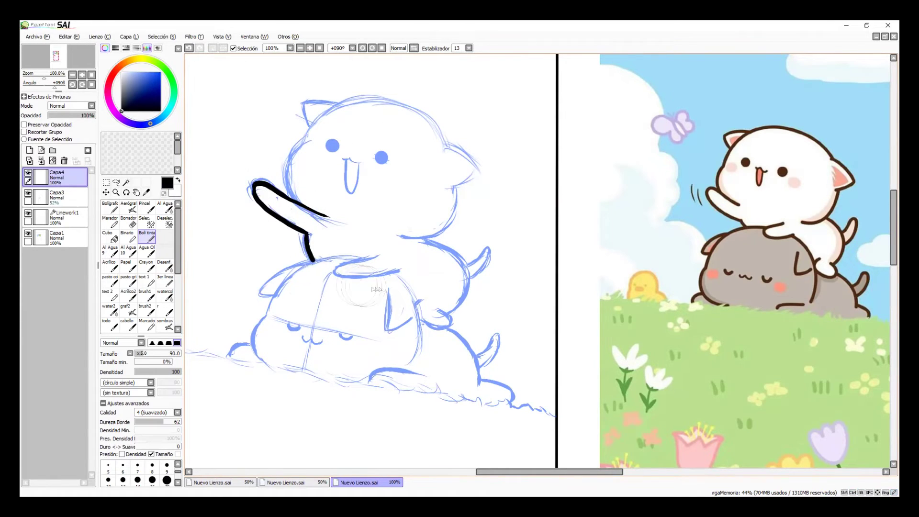
pyautogui.moveTo(291, 202)
pyautogui.mouseDown()
pyautogui.moveTo(288, 181)
pyautogui.moveTo(315, 146)
pyautogui.mouseUp()
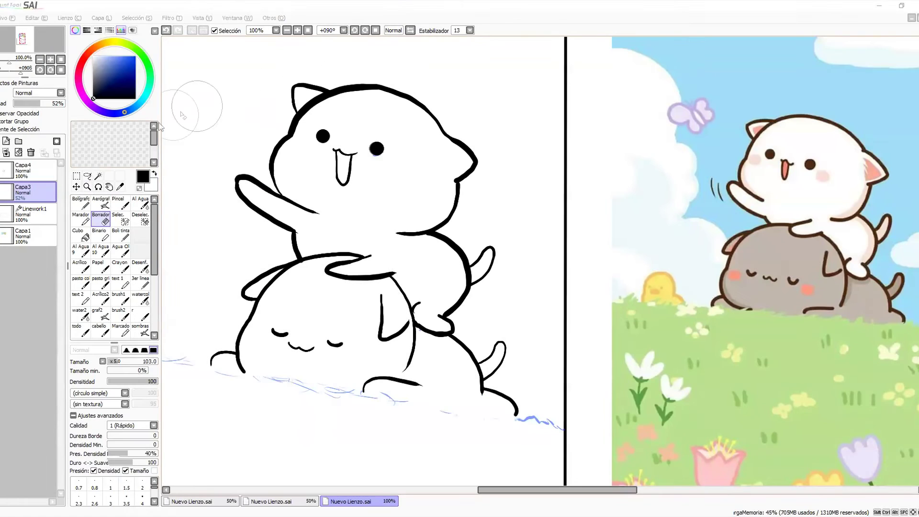
# - Fill a new layer above Capa1 with medium grey as a backdrop
pyautogui.click(116, 193)
pyautogui.scroll(-3, 412, 274)
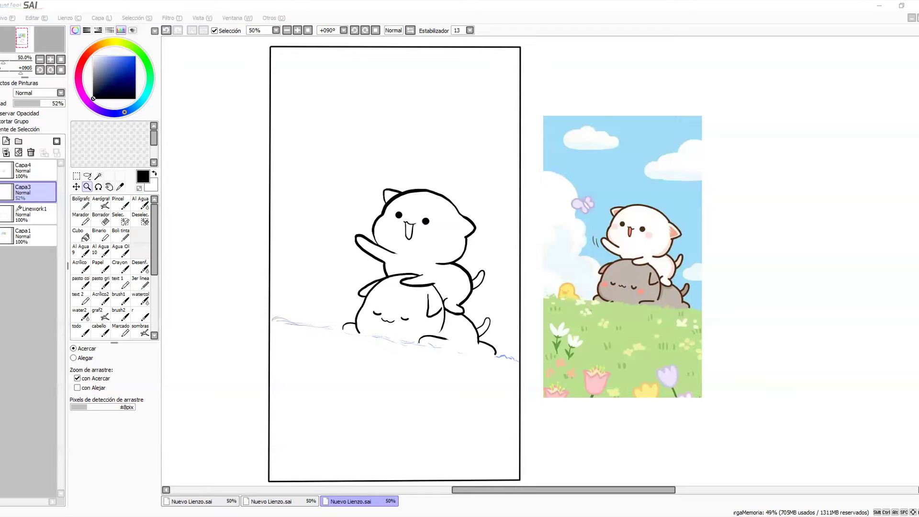
pyautogui.scroll(1, 493, 289)
pyautogui.scroll(-1, 489, 268)
pyautogui.moveTo(472, 238); pyautogui.dragTo(479, 280)
pyautogui.click(21, 236)
pyautogui.click(1, 142)
pyautogui.click(80, 234)
pyautogui.click(246, 318)
pyautogui.hotkey('ctrl', 'z')
pyautogui.click(93, 77)
pyautogui.click(266, 313)
# - Hide sketch layer Capa3 and move Capa1 and Linework1 above it in the layer stack
pyautogui.click(3, 172)
pyautogui.moveTo(24, 258); pyautogui.dragTo(24, 184)
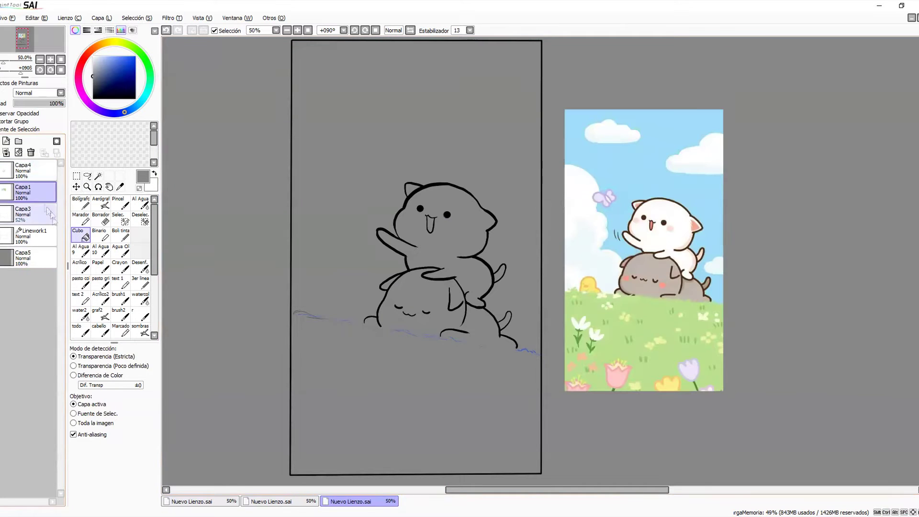
pyautogui.click(29, 214)
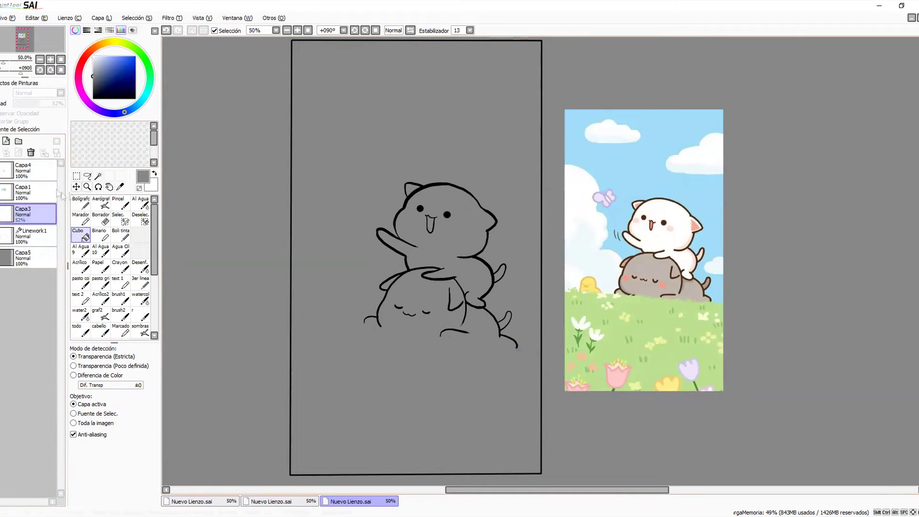
pyautogui.click(10, 170)
pyautogui.moveTo(10, 234); pyautogui.dragTo(3, 165)
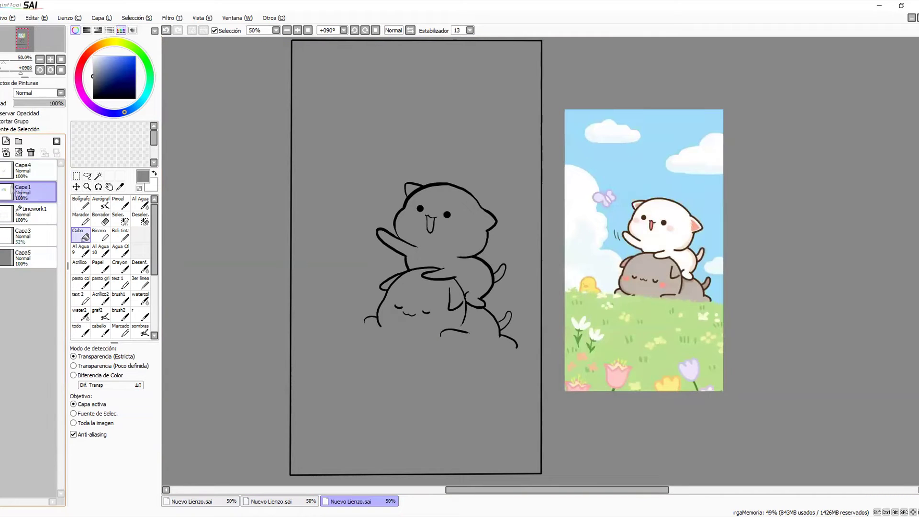
# - Select the interior of the phone frame with the Magic Wand on Linework1
pyautogui.click(36, 217)
pyautogui.click(40, 214)
pyautogui.click(98, 175)
pyautogui.click(325, 168)
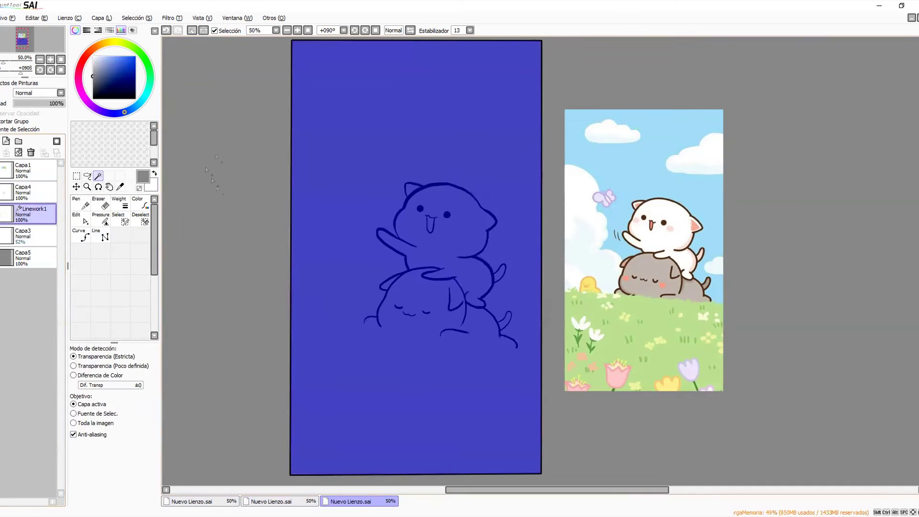
# - Paint the sloping hill solid bright green inside the frame on a new layer above Capa3
pyautogui.click(40, 236)
pyautogui.click(1, 142)
pyautogui.click(120, 235)
pyautogui.keyDown('ctrl'); pyautogui.keyDown('alt'); pyautogui.moveTo(347, 316); pyautogui.dragTo(354, 316); pyautogui.keyUp('alt'); pyautogui.keyUp('ctrl')
pyautogui.moveTo(293, 326); pyautogui.dragTo(296, 317)
pyautogui.moveTo(358, 326); pyautogui.dragTo(492, 350)
pyautogui.keyDown('ctrl'); pyautogui.keyDown('alt'); pyautogui.moveTo(431, 386); pyautogui.dragTo(453, 391); pyautogui.keyUp('alt'); pyautogui.keyUp('ctrl')
pyautogui.moveTo(411, 368)
pyautogui.mouseDown()
pyautogui.moveTo(310, 341)
pyautogui.moveTo(456, 359)
pyautogui.moveTo(261, 347)
pyautogui.moveTo(477, 417)
pyautogui.moveTo(307, 455)
pyautogui.mouseUp()
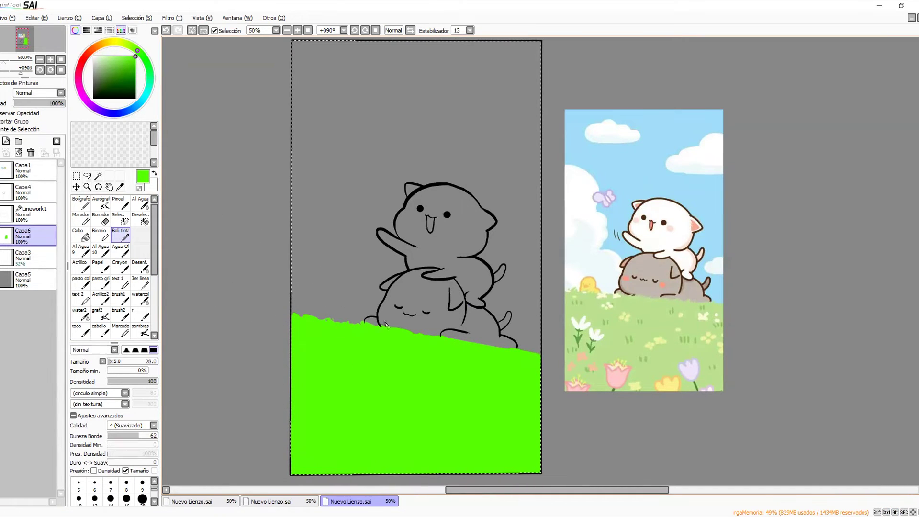
# - Draw pointed grass blades along the hill's upper edge in the same green
pyautogui.press('e')
pyautogui.click(121, 219)
pyautogui.hotkey('ctrl', 'd')
pyautogui.click(121, 234)
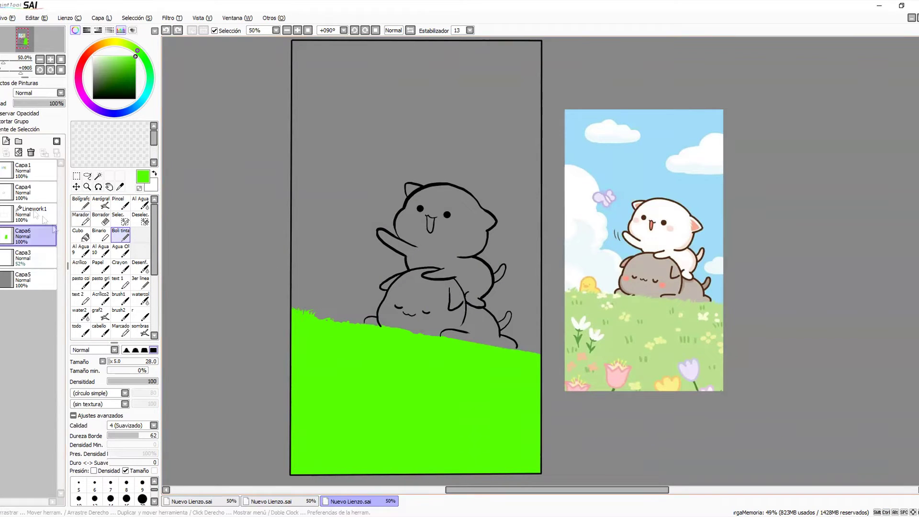
pyautogui.hotkey('ctrl', 'a')
pyautogui.moveTo(296, 306); pyautogui.dragTo(313, 315)
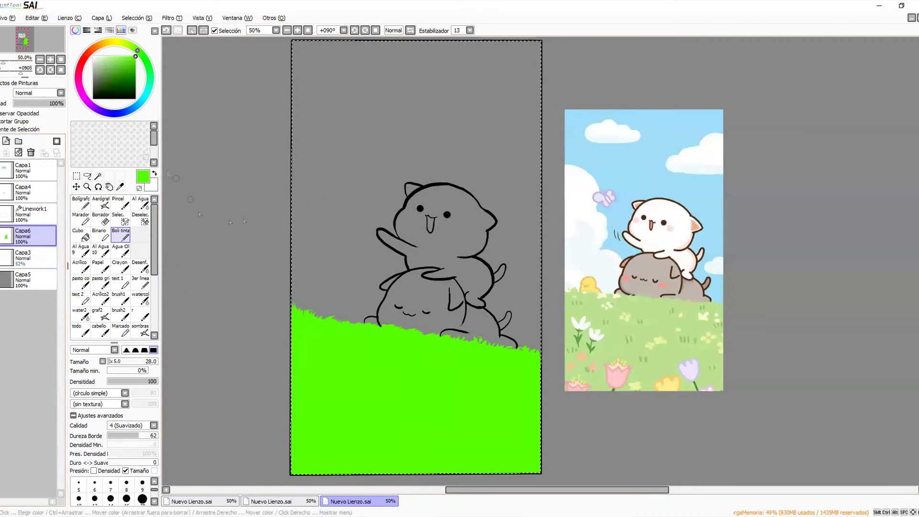
# - Paint the sky light blue, sampled from the reference, on a new layer inside the frame, and place it beneath hill layer Capa6
pyautogui.moveTo(230, 206); pyautogui.dragTo(219, 231)
pyautogui.click(0, 142)
pyautogui.rightClick(570, 163)
pyautogui.moveTo(455, 140); pyautogui.dragTo(506, 140)
pyautogui.moveTo(431, 74)
pyautogui.mouseDown()
pyautogui.moveTo(529, 97)
pyautogui.moveTo(562, 195)
pyautogui.moveTo(573, 194)
pyautogui.moveTo(259, 215)
pyautogui.moveTo(310, 331)
pyautogui.moveTo(581, 346)
pyautogui.mouseUp()
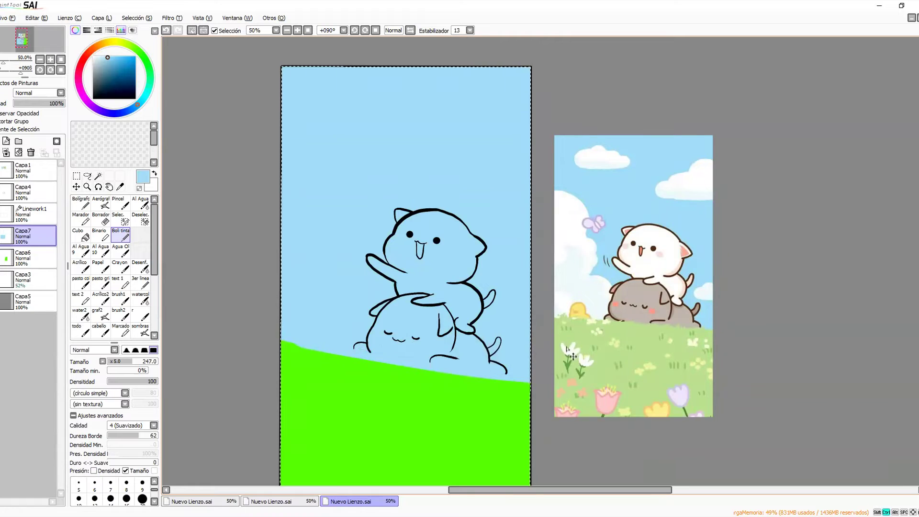
pyautogui.hotkey('ctrl', 'z')
pyautogui.moveTo(555, 232); pyautogui.dragTo(261, 238)
pyautogui.hotkey('ctrl', 'y')
pyautogui.hotkey('ctrl', 'y')
pyautogui.hotkey('ctrl', 'y')
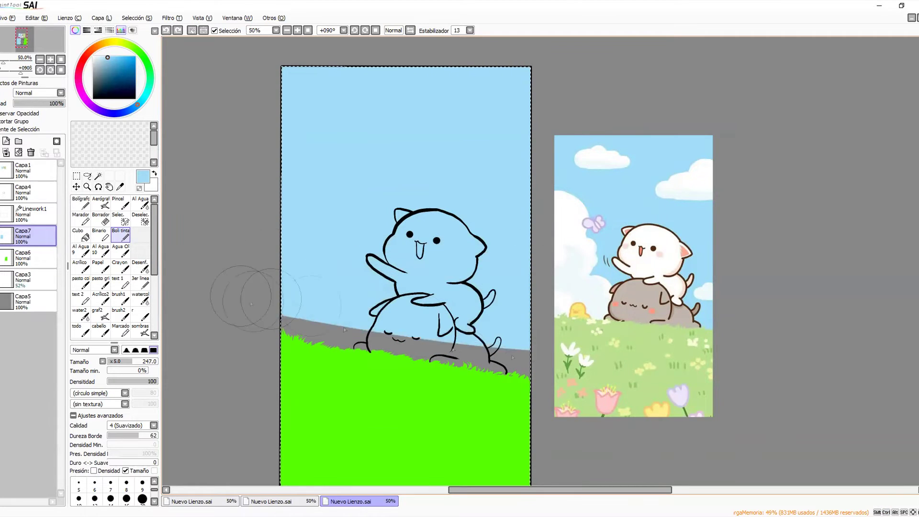
pyautogui.hotkey('ctrl', 'd')
pyautogui.moveTo(45, 233); pyautogui.dragTo(32, 263)
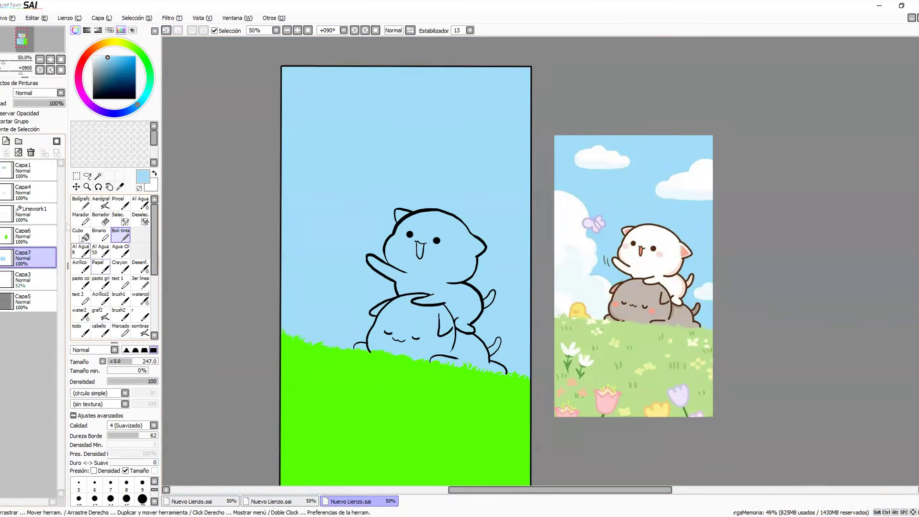
pyautogui.click(30, 215)
pyautogui.click(98, 176)
pyautogui.click(433, 281)
pyautogui.hotkey('ctrl', 's')
pyautogui.click(289, 226)
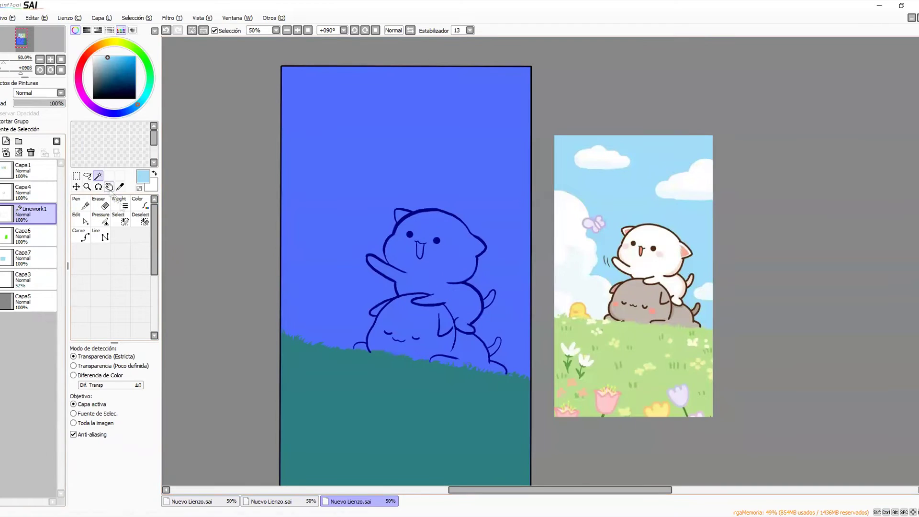
pyautogui.hotkey('ctrl', 'd')
pyautogui.click(38, 258)
pyautogui.click(31, 153)
pyautogui.click(43, 217)
pyautogui.click(335, 206)
pyautogui.hotkey('ctrl', 's')
pyautogui.click(288, 224)
pyautogui.hotkey('ctrl', 'd')
pyautogui.click(29, 192)
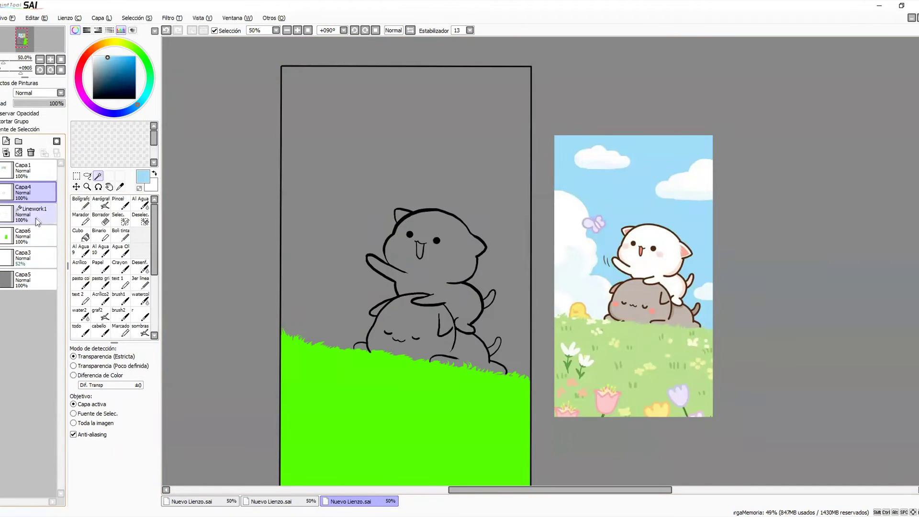
pyautogui.hotkey('ctrl', 'z')
pyautogui.hotkey('ctrl', 'z')
pyautogui.hotkey('ctrl', 'z')
# - Select the cat's shape on line layer Capa4 and fill its body, ear and tail white on a new layer above Capa6
pyautogui.click(29, 192)
pyautogui.click(452, 257)
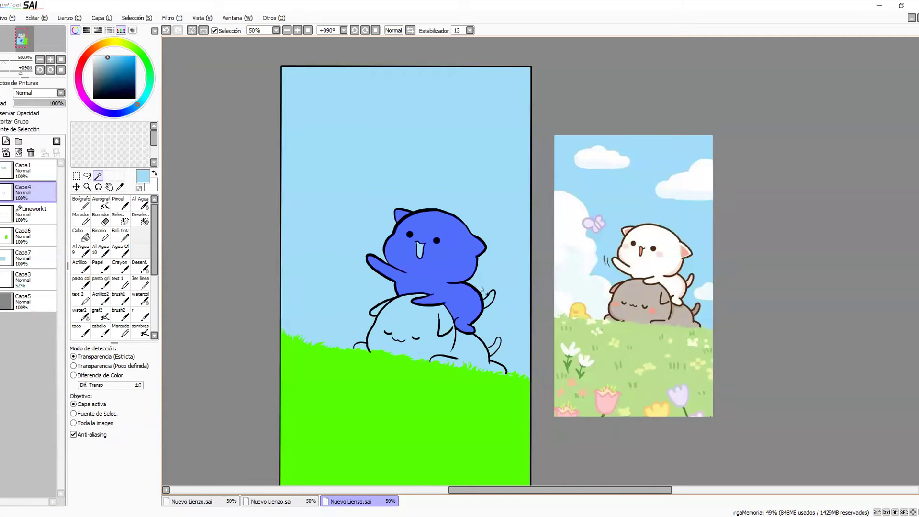
pyautogui.click(32, 236)
pyautogui.click(1, 141)
pyautogui.click(80, 235)
pyautogui.click(93, 56)
pyautogui.click(430, 268)
pyautogui.click(400, 215)
pyautogui.click(490, 300)
pyautogui.hotkey('ctrl', 'd')
# - Paint white clouds at the sky's upper right and along its left side on a new layer clipped to Capa7
pyautogui.click(24, 277)
pyautogui.click(6, 141)
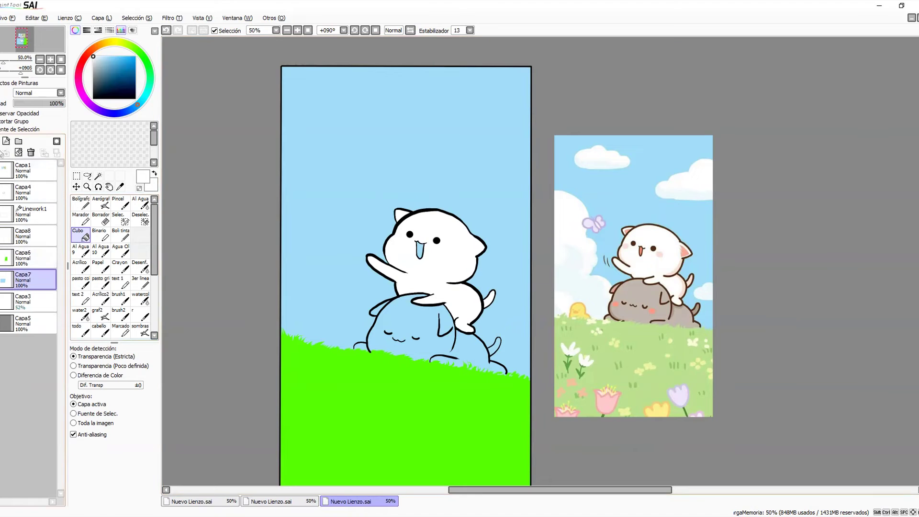
pyautogui.click(120, 234)
pyautogui.moveTo(440, 149)
pyautogui.mouseDown()
pyautogui.moveTo(494, 104)
pyautogui.moveTo(523, 139)
pyautogui.mouseUp()
pyautogui.hotkey('ctrl', 'z')
pyautogui.moveTo(445, 150)
pyautogui.mouseDown()
pyautogui.moveTo(477, 119)
pyautogui.moveTo(536, 108)
pyautogui.mouseUp()
pyautogui.moveTo(449, 153)
pyautogui.mouseDown()
pyautogui.moveTo(534, 153)
pyautogui.moveTo(461, 155)
pyautogui.moveTo(452, 145)
pyautogui.moveTo(501, 125)
pyautogui.moveTo(514, 150)
pyautogui.moveTo(526, 123)
pyautogui.moveTo(509, 110)
pyautogui.moveTo(532, 110)
pyautogui.mouseUp()
pyautogui.moveTo(358, 348)
pyautogui.mouseDown()
pyautogui.moveTo(375, 325)
pyautogui.moveTo(361, 342)
pyautogui.moveTo(366, 301)
pyautogui.moveTo(335, 272)
pyautogui.moveTo(347, 221)
pyautogui.moveTo(342, 197)
pyautogui.moveTo(322, 189)
pyautogui.moveTo(311, 156)
pyautogui.moveTo(292, 154)
pyautogui.moveTo(318, 187)
pyautogui.moveTo(293, 158)
pyautogui.moveTo(285, 247)
pyautogui.moveTo(310, 179)
pyautogui.moveTo(333, 197)
pyautogui.moveTo(326, 211)
pyautogui.moveTo(347, 232)
pyautogui.moveTo(323, 264)
pyautogui.moveTo(276, 294)
pyautogui.moveTo(301, 330)
pyautogui.moveTo(331, 298)
pyautogui.moveTo(338, 327)
pyautogui.moveTo(346, 291)
pyautogui.mouseUp()
pyautogui.hotkey('ctrl', 'z')
# - Try to paint the dog in warm grey, sampled from the reference, on a new layer above Capa8
pyautogui.click(34, 192)
pyautogui.click(98, 175)
pyautogui.click(199, 192)
pyautogui.click(30, 237)
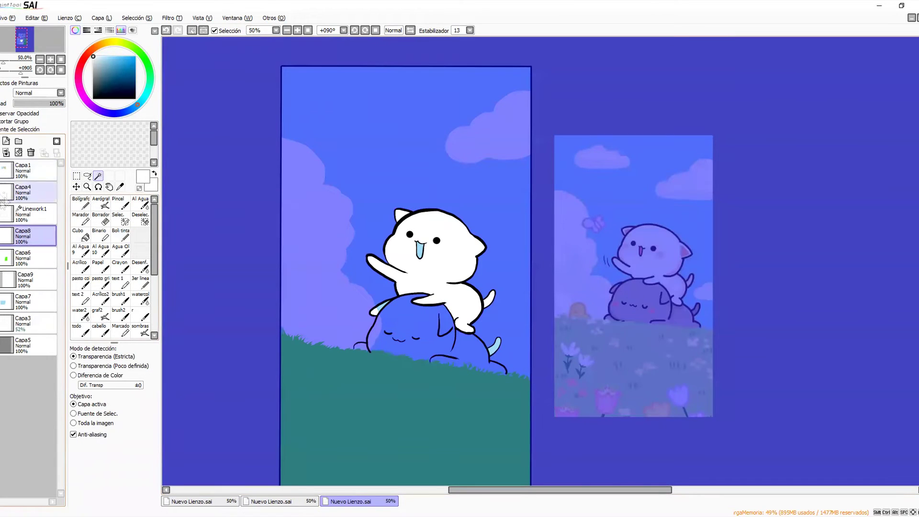
pyautogui.click(6, 141)
pyautogui.click(121, 234)
pyautogui.rightClick(637, 292)
pyautogui.moveTo(388, 327)
pyautogui.mouseDown()
pyautogui.moveTo(376, 339)
pyautogui.moveTo(389, 313)
pyautogui.moveTo(416, 308)
pyautogui.mouseUp()
pyautogui.hotkey('ctrl', 'd')
pyautogui.hotkey('ctrl', 'z')
pyautogui.hotkey('ctrl', 'z')
# - Reselect the dog's area with the Magic Wand on line layer Capa4
pyautogui.click(98, 175)
pyautogui.click(33, 193)
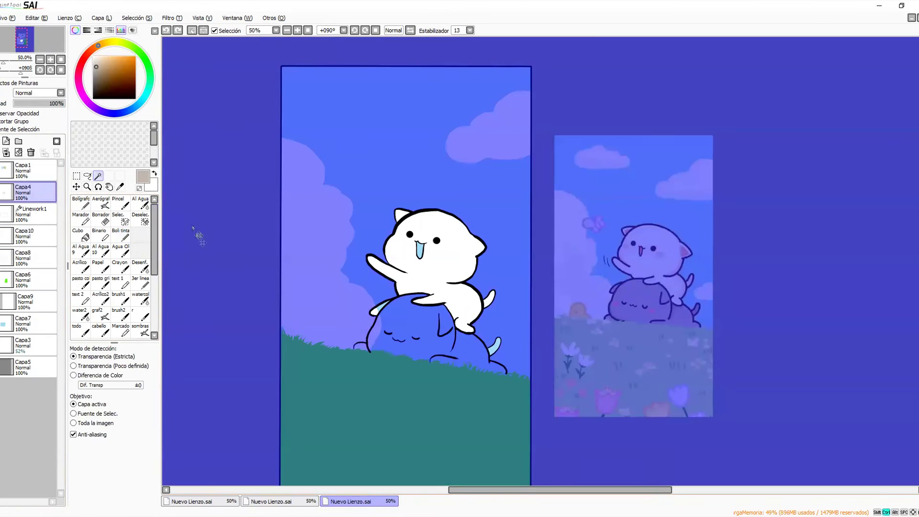
pyautogui.click(211, 259)
pyautogui.click(397, 322)
# - Paint the dog's head, ears, body, tail and paws warm grey on a new layer above Capa10
pyautogui.click(28, 235)
pyautogui.click(6, 140)
pyautogui.click(121, 234)
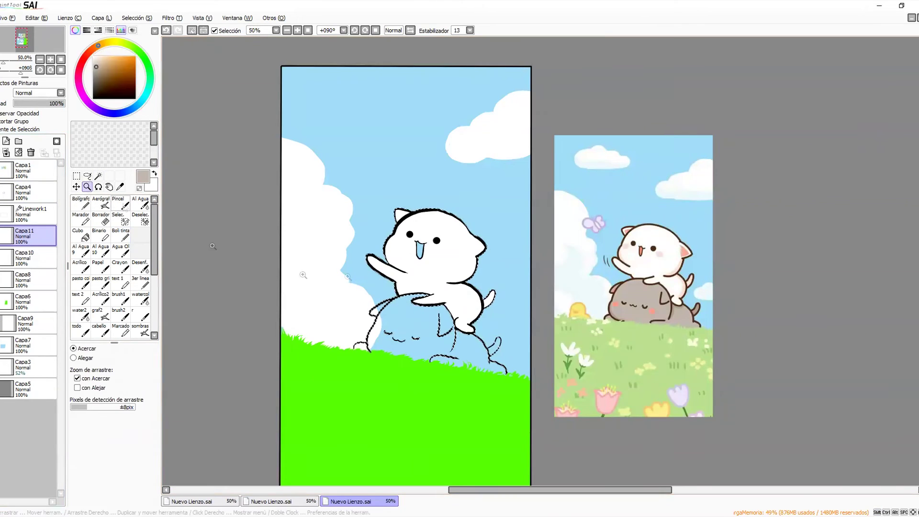
pyautogui.keyDown('ctrl'); pyautogui.click(451, 273); pyautogui.keyUp('ctrl')
pyautogui.moveTo(431, 287); pyautogui.dragTo(460, 316)
pyautogui.moveTo(422, 356)
pyautogui.mouseDown()
pyautogui.moveTo(375, 358)
pyautogui.moveTo(408, 344)
pyautogui.moveTo(451, 352)
pyautogui.moveTo(465, 371)
pyautogui.moveTo(376, 376)
pyautogui.moveTo(367, 383)
pyautogui.moveTo(376, 397)
pyautogui.moveTo(360, 414)
pyautogui.moveTo(398, 391)
pyautogui.moveTo(434, 426)
pyautogui.moveTo(466, 397)
pyautogui.moveTo(497, 439)
pyautogui.moveTo(510, 402)
pyautogui.moveTo(521, 445)
pyautogui.moveTo(528, 422)
pyautogui.moveTo(550, 451)
pyautogui.moveTo(526, 448)
pyautogui.moveTo(549, 405)
pyautogui.mouseUp()
pyautogui.moveTo(339, 409); pyautogui.dragTo(360, 414)
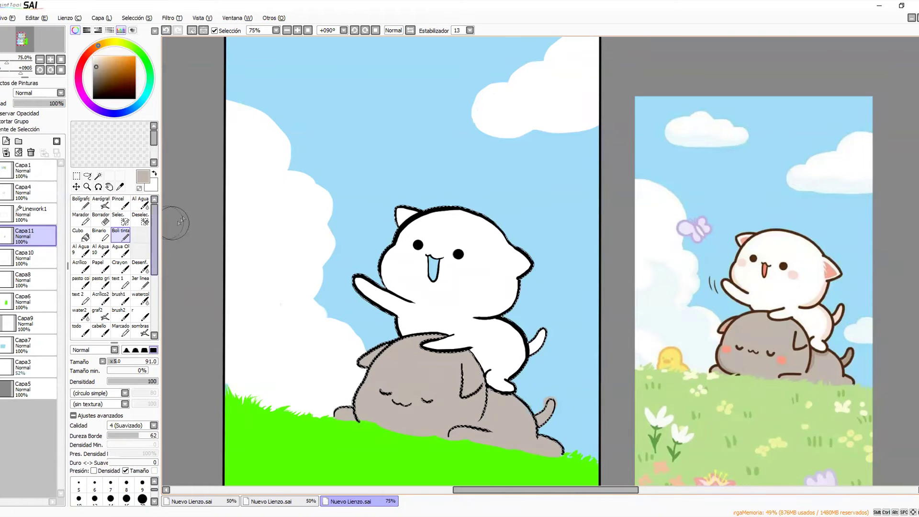
# - Clear the selection and move the dog's fill layer Capa11 beneath hill layer Capa6
pyautogui.hotkey('ctrl', 'd')
pyautogui.click(1, 302)
pyautogui.click(1, 302)
pyautogui.moveTo(38, 239); pyautogui.dragTo(40, 314)
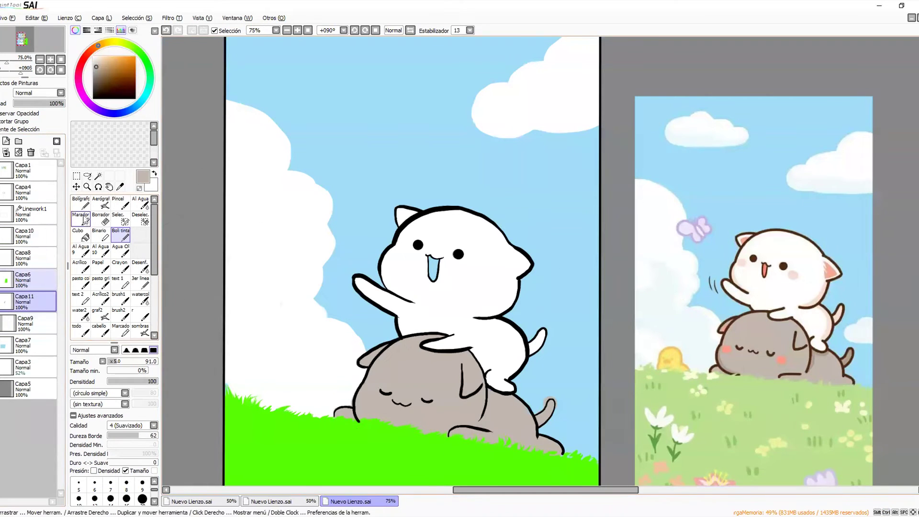
# - Select the cat's mouth on Capa4 and fill it with the reference's coral mouth colour on a new layer above Capa10
pyautogui.click(87, 186)
pyautogui.scroll(-2, 450, 165)
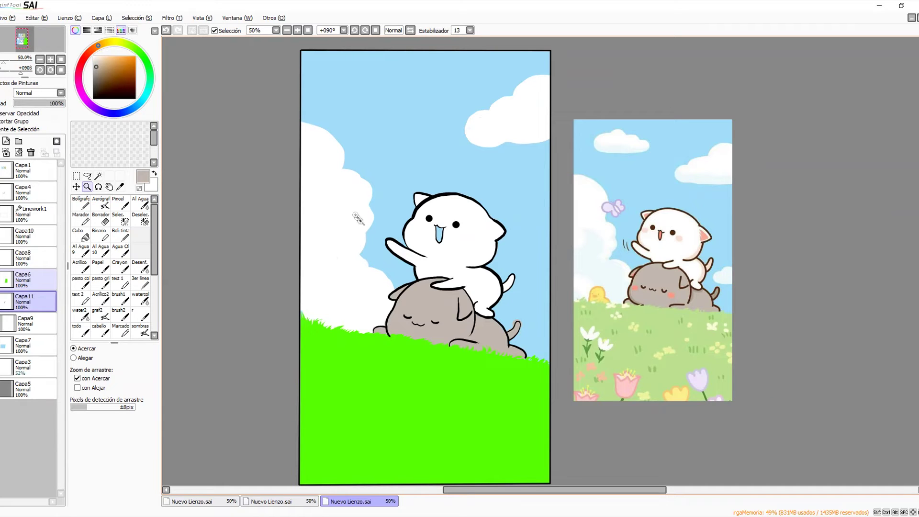
pyautogui.click(29, 191)
pyautogui.click(98, 175)
pyautogui.click(439, 235)
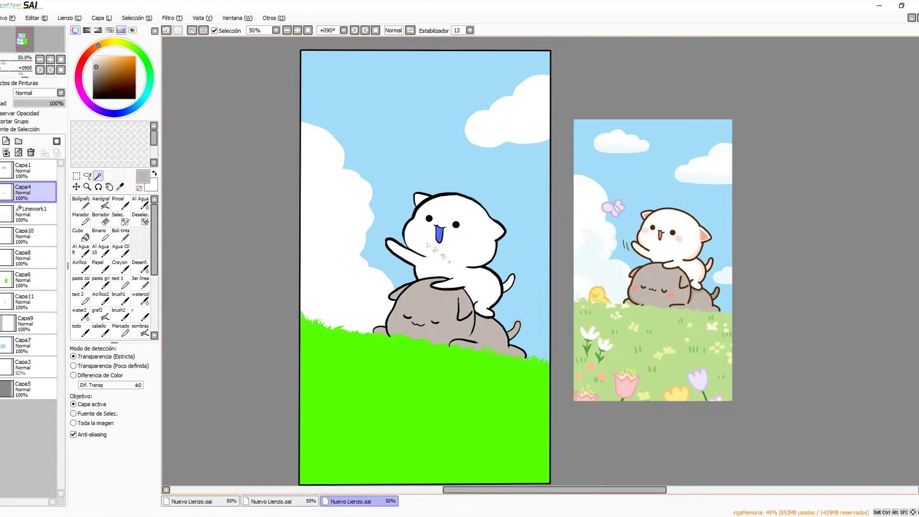
pyautogui.click(30, 236)
pyautogui.click(6, 141)
pyautogui.click(81, 236)
pyautogui.keyDown('alt'); pyautogui.click(661, 236); pyautogui.keyUp('alt')
pyautogui.click(439, 235)
pyautogui.hotkey('ctrl', 'd')
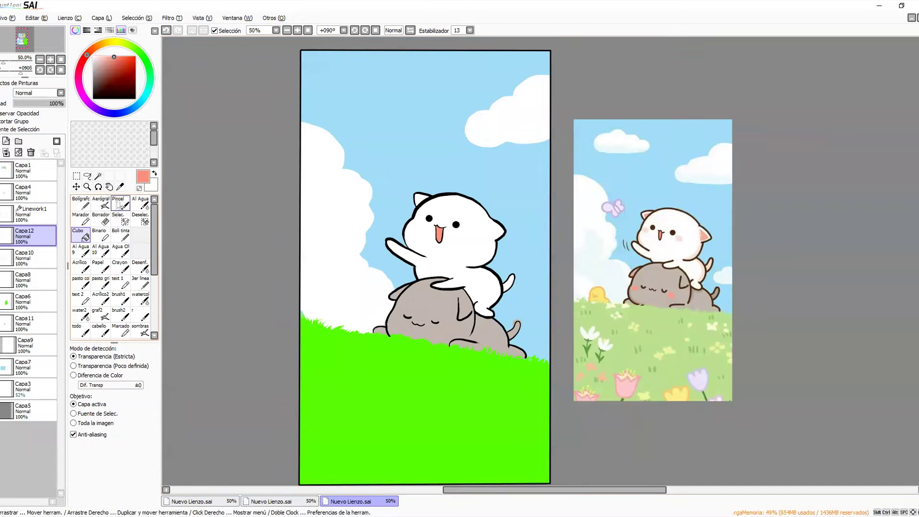
# - Outline a small chick behind the grass, left of the dog, in pale yellow at brush size 11 on a new layer beneath Capa11
pyautogui.click(39, 214)
pyautogui.click(38, 193)
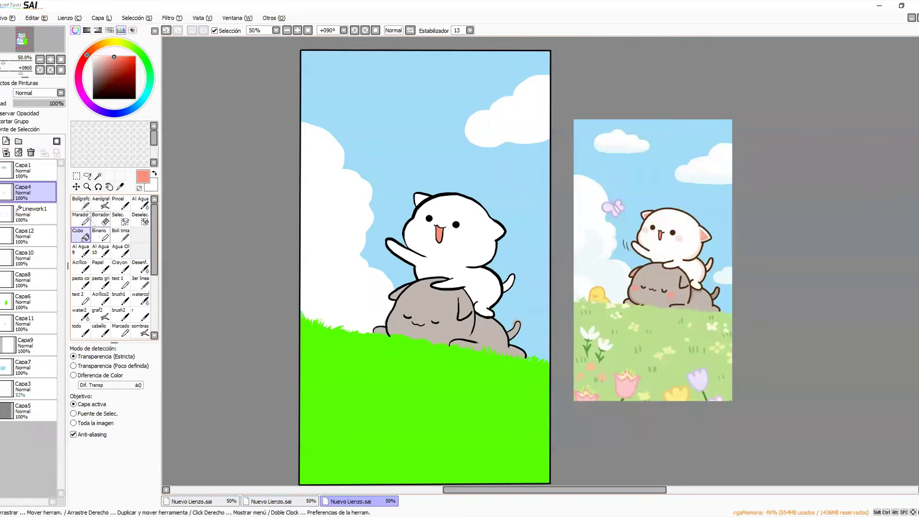
pyautogui.click(87, 187)
pyautogui.click(457, 249)
pyautogui.click(121, 235)
pyautogui.moveTo(126, 43)
pyautogui.mouseDown()
pyautogui.moveTo(97, 47)
pyautogui.moveTo(106, 42)
pyautogui.mouseUp()
pyautogui.moveTo(307, 290); pyautogui.dragTo(279, 291)
pyautogui.moveTo(276, 313); pyautogui.dragTo(268, 346)
pyautogui.hotkey('ctrl', 'z')
pyautogui.click(2, 320)
pyautogui.click(6, 141)
pyautogui.moveTo(258, 296); pyautogui.dragTo(256, 327)
pyautogui.hotkey('ctrl', 'z')
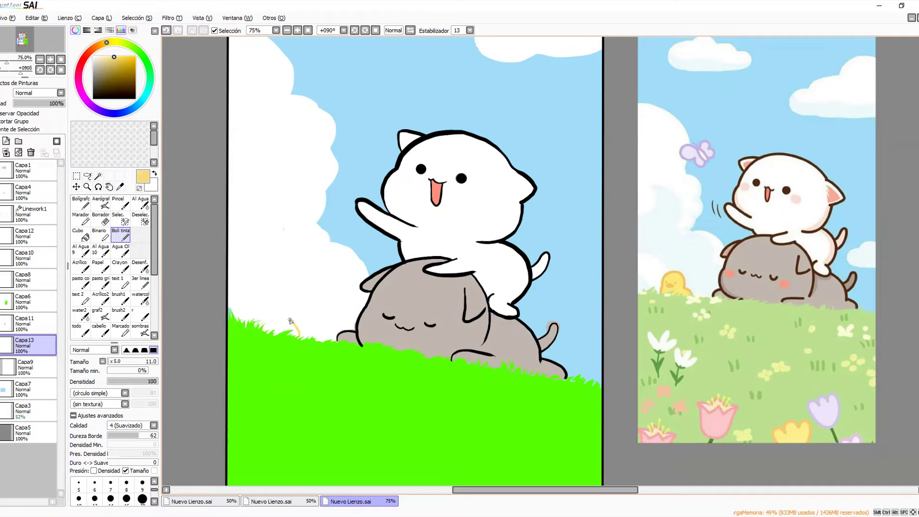
# - Select the chick's interior and fill it bright yellow on a new layer, and return to its outline layer Capa13
pyautogui.click(98, 176)
pyautogui.click(275, 316)
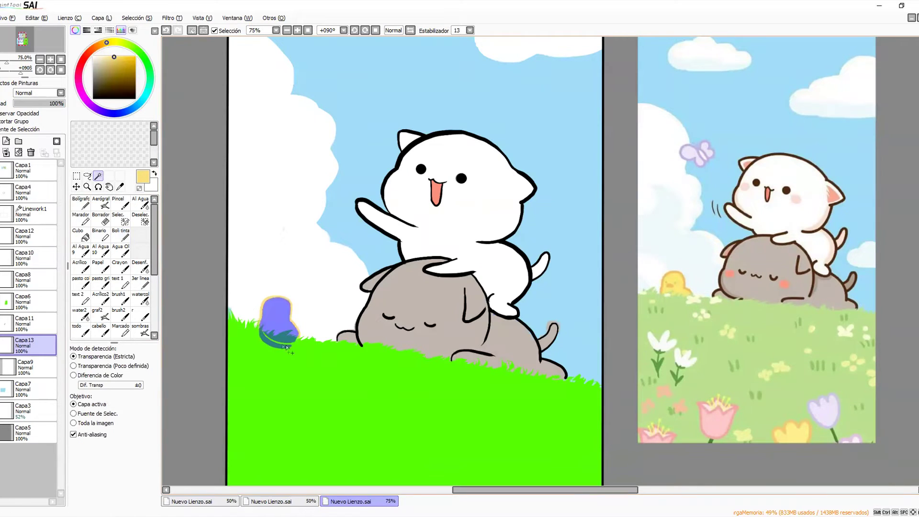
pyautogui.click(6, 140)
pyautogui.click(81, 235)
pyautogui.click(115, 42)
pyautogui.click(136, 56)
pyautogui.click(275, 320)
pyautogui.hotkey('ctrl', 'd')
pyautogui.click(38, 347)
pyautogui.click(121, 235)
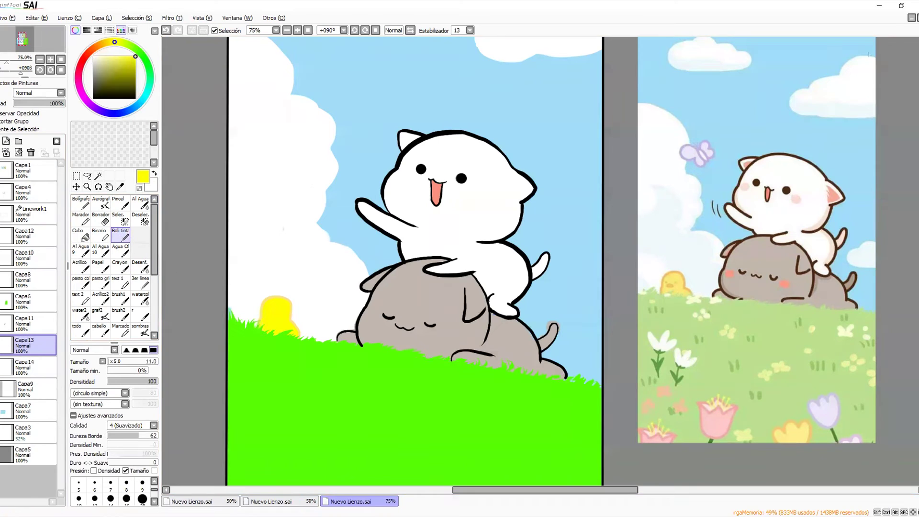
pyautogui.click(87, 186)
pyautogui.click(673, 277)
pyautogui.scroll(-5, 467, 285)
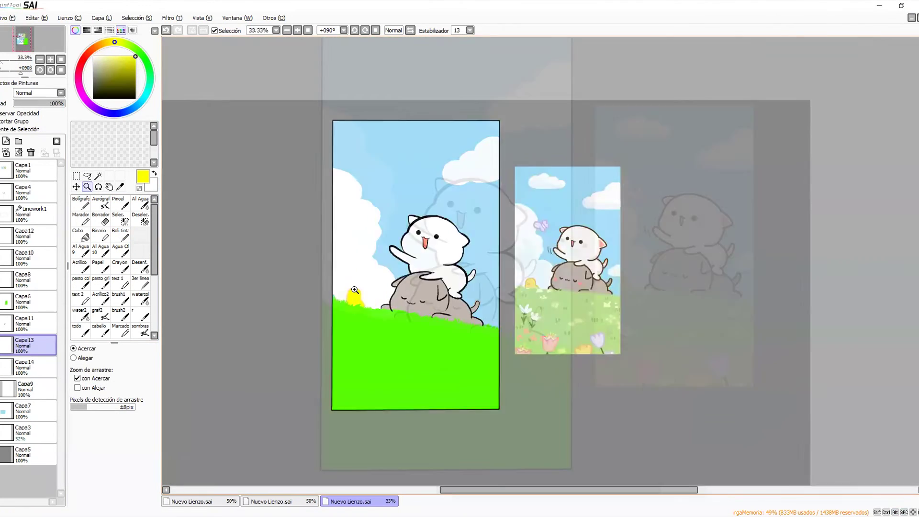
# - Paint two eyes and a beak on the chick in its outline's pale yellow on Capa13 at brush size 12
pyautogui.click(354, 292)
pyautogui.click(121, 234)
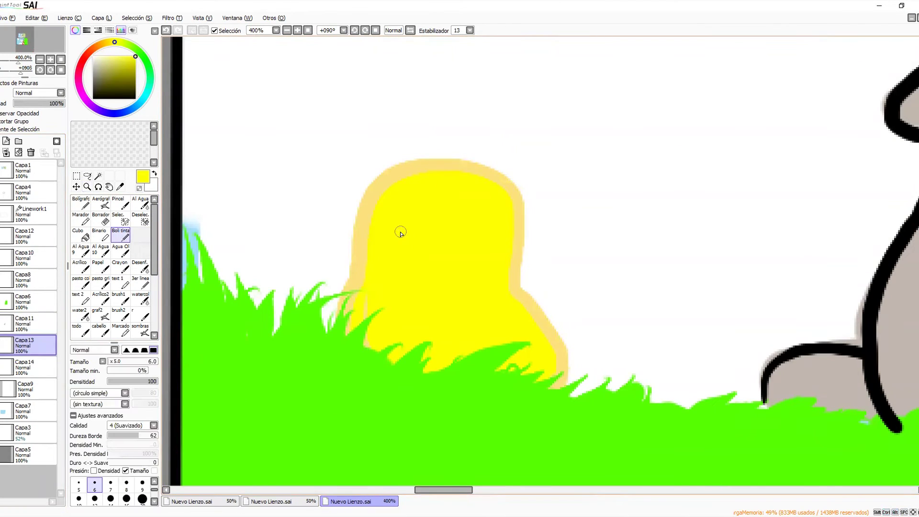
pyautogui.keyDown('alt'); pyautogui.click(349, 242); pyautogui.keyUp('alt')
pyautogui.click(399, 233)
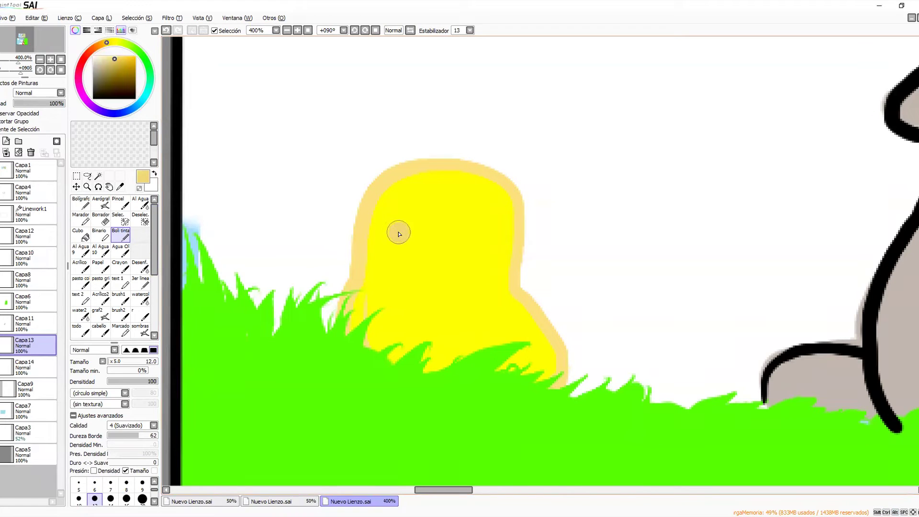
pyautogui.click(468, 235)
pyautogui.moveTo(405, 257)
pyautogui.mouseDown()
pyautogui.moveTo(416, 269)
pyautogui.moveTo(422, 260)
pyautogui.mouseUp()
pyautogui.moveTo(556, 305); pyautogui.dragTo(498, 296)
pyautogui.moveTo(338, 254)
pyautogui.mouseDown()
pyautogui.moveTo(376, 278)
pyautogui.moveTo(353, 271)
pyautogui.mouseUp()
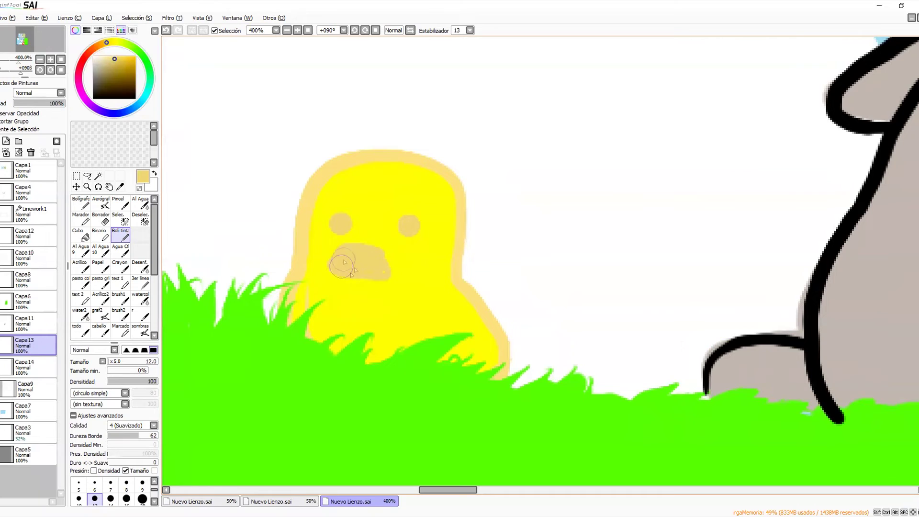
# - Paint two white flowers with green stems and leaves low on the hill, on a new layer above Capa6 at brush size 50
pyautogui.click(87, 187)
pyautogui.scroll(-5, 453, 259)
pyautogui.moveTo(582, 249)
pyautogui.mouseDown()
pyautogui.moveTo(437, 312)
pyautogui.moveTo(408, 273)
pyautogui.moveTo(399, 296)
pyautogui.mouseUp()
pyautogui.scroll(-1, 438, 312)
pyautogui.click(31, 302)
pyautogui.click(6, 142)
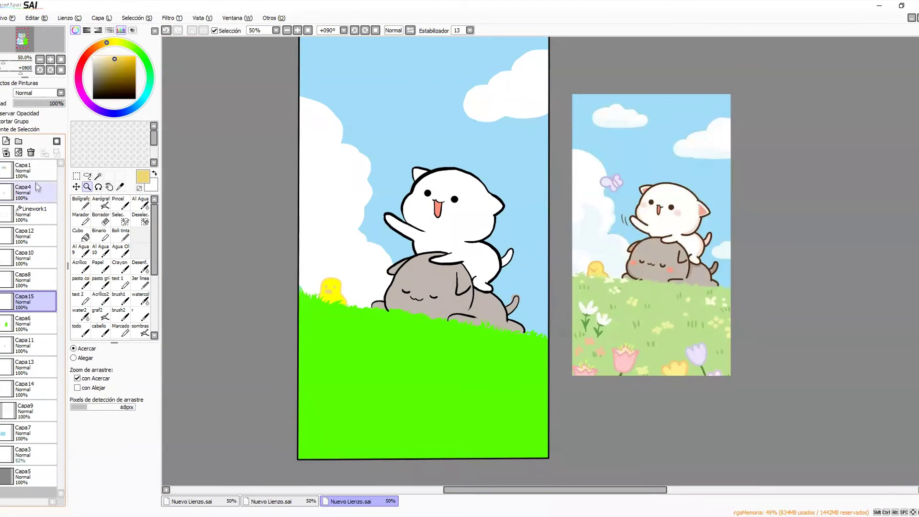
pyautogui.click(120, 234)
pyautogui.keyDown('alt'); pyautogui.click(357, 266); pyautogui.keyUp('alt')
pyautogui.moveTo(325, 372); pyautogui.dragTo(331, 397)
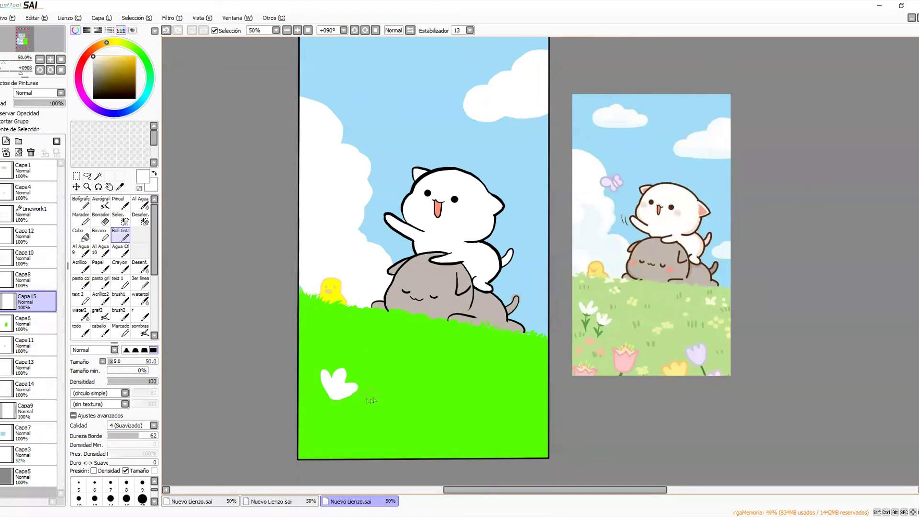
pyautogui.keyDown('alt'); pyautogui.click(589, 320); pyautogui.keyUp('alt')
pyautogui.moveTo(327, 397); pyautogui.dragTo(324, 393)
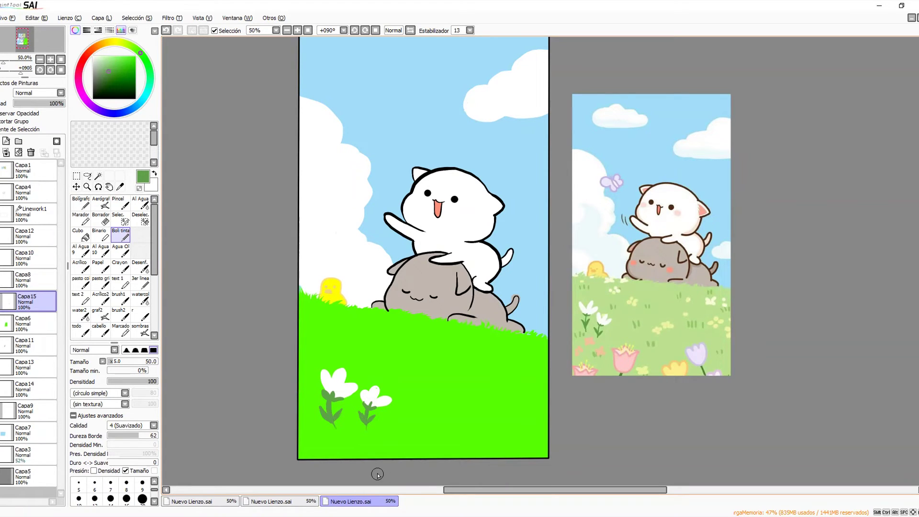
# - Paint a tulip in the reference's pale pink near the canvas's lower edge and give it a green stem
pyautogui.keyDown('alt'); pyautogui.click(627, 365); pyautogui.keyUp('alt')
pyautogui.keyDown('alt'); pyautogui.click(626, 351); pyautogui.keyUp('alt')
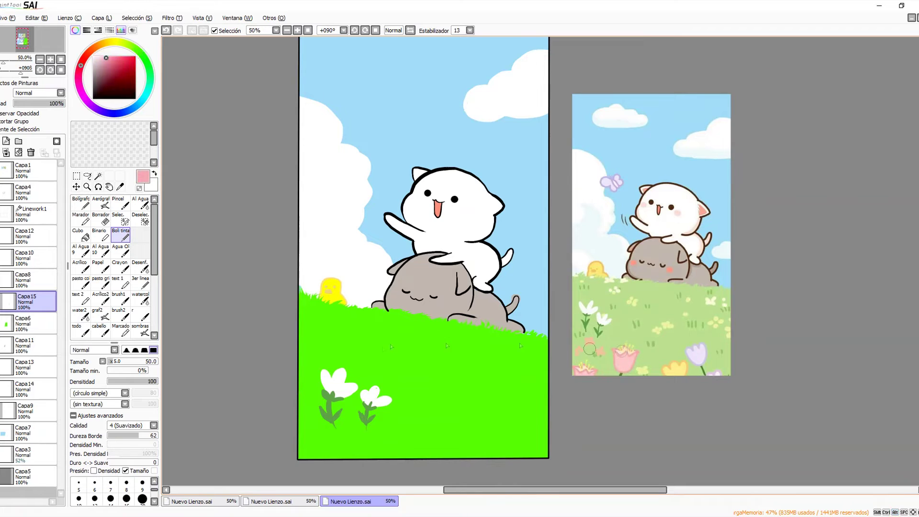
pyautogui.keyDown('alt'); pyautogui.click(619, 365); pyautogui.keyUp('alt')
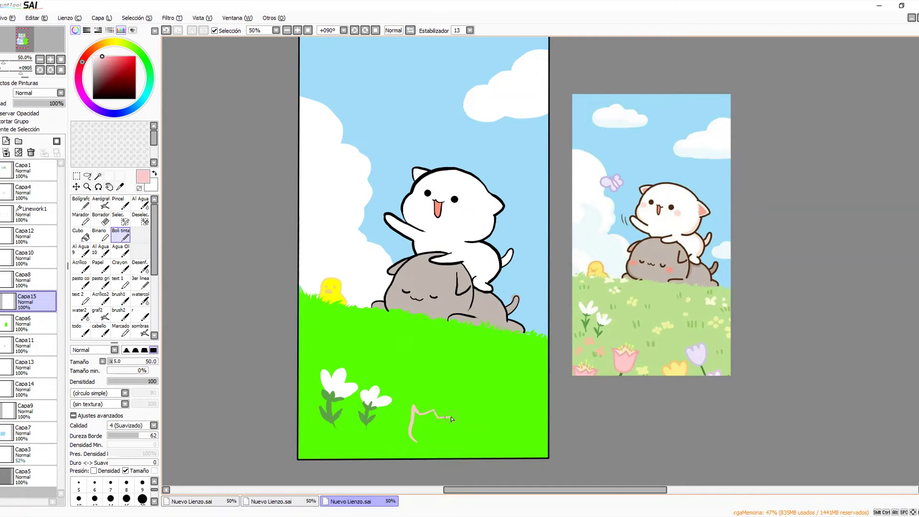
pyautogui.moveTo(414, 437)
pyautogui.mouseDown()
pyautogui.moveTo(432, 428)
pyautogui.moveTo(416, 415)
pyautogui.mouseUp()
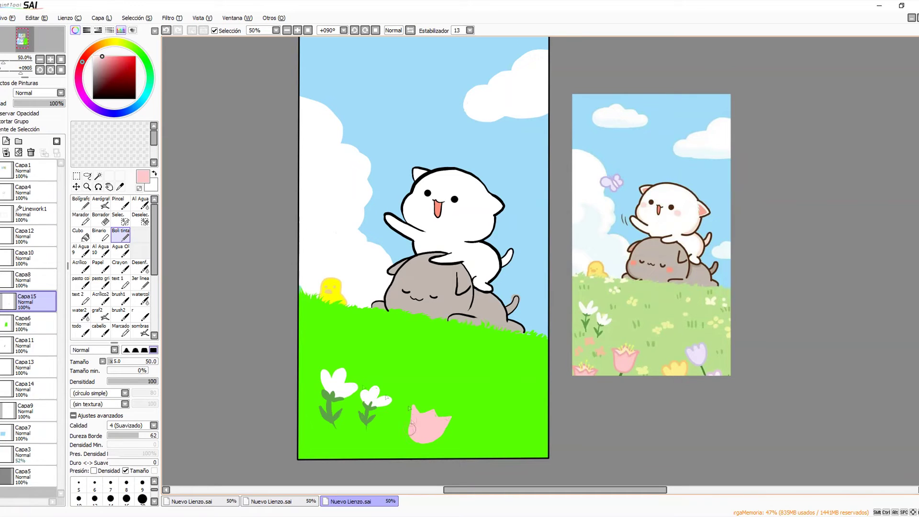
pyautogui.keyDown('alt'); pyautogui.click(341, 404); pyautogui.keyUp('alt')
pyautogui.hotkey('ctrl', 'z')
pyautogui.moveTo(415, 442); pyautogui.dragTo(416, 462)
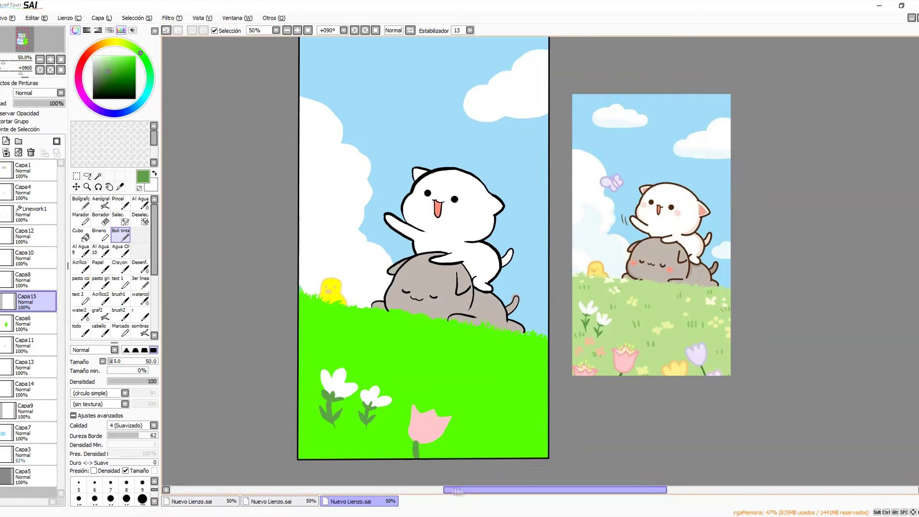
# - Outline the tulip's petals in the reference's darker pink and touch up its green stem
pyautogui.keyDown('alt'); pyautogui.click(625, 353); pyautogui.keyUp('alt')
pyautogui.moveTo(413, 437); pyautogui.dragTo(412, 405)
pyautogui.hotkey('ctrl', 'z')
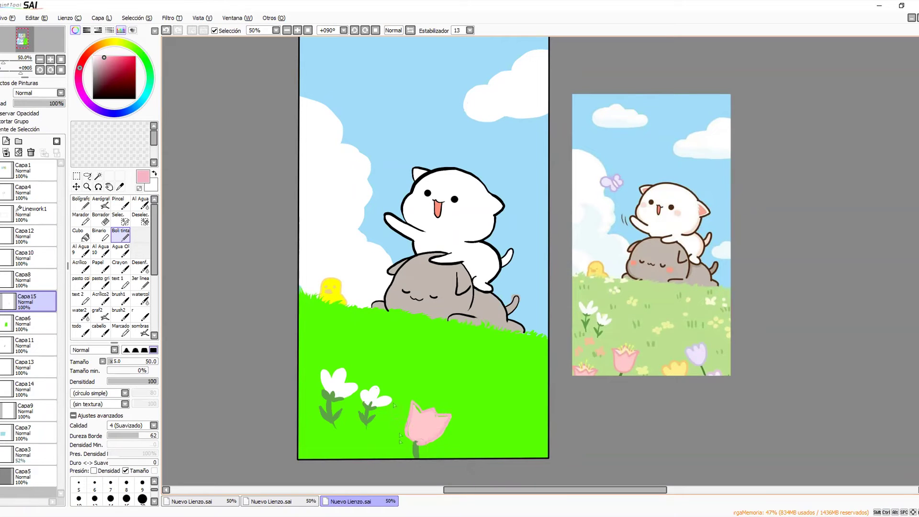
pyautogui.keyDown('alt'); pyautogui.click(416, 445); pyautogui.keyUp('alt')
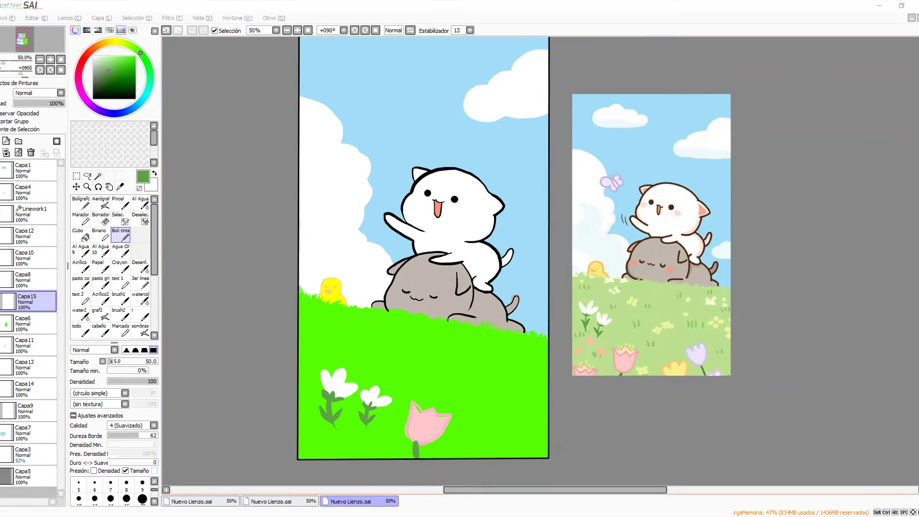
pyautogui.click(747, 20)
pyautogui.keyDown('alt'); pyautogui.click(430, 421); pyautogui.keyUp('alt')
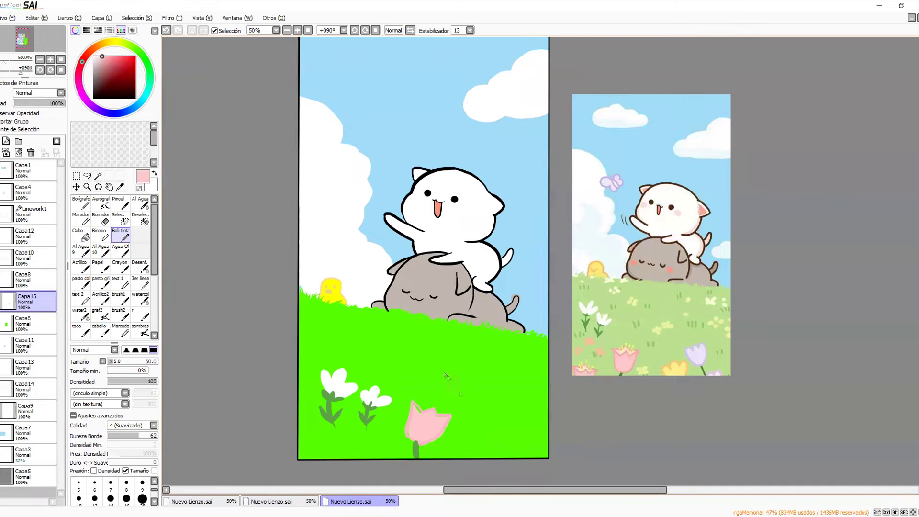
# - Paint a second tulip in the reference's pale lavender near the hill's lower right corner, with a curved green stem
pyautogui.keyDown('alt'); pyautogui.click(704, 354); pyautogui.keyUp('alt')
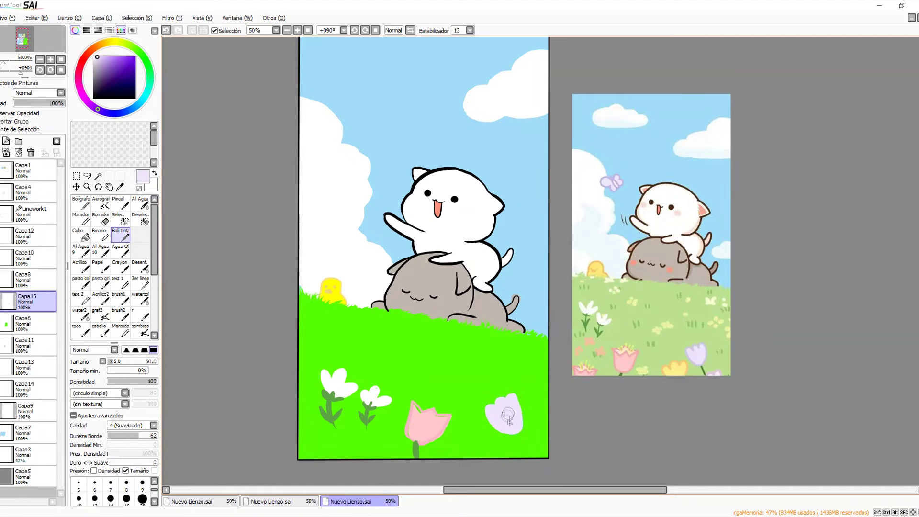
pyautogui.keyDown('alt'); pyautogui.click(415, 448); pyautogui.keyUp('alt')
pyautogui.hotkey('ctrl', 'z')
pyautogui.moveTo(518, 433); pyautogui.dragTo(531, 474)
# - Scatter pale yellow four-petal flowers and dark green grass tufts across the hill on Capa15
pyautogui.keyDown('alt'); pyautogui.click(638, 300); pyautogui.keyUp('alt')
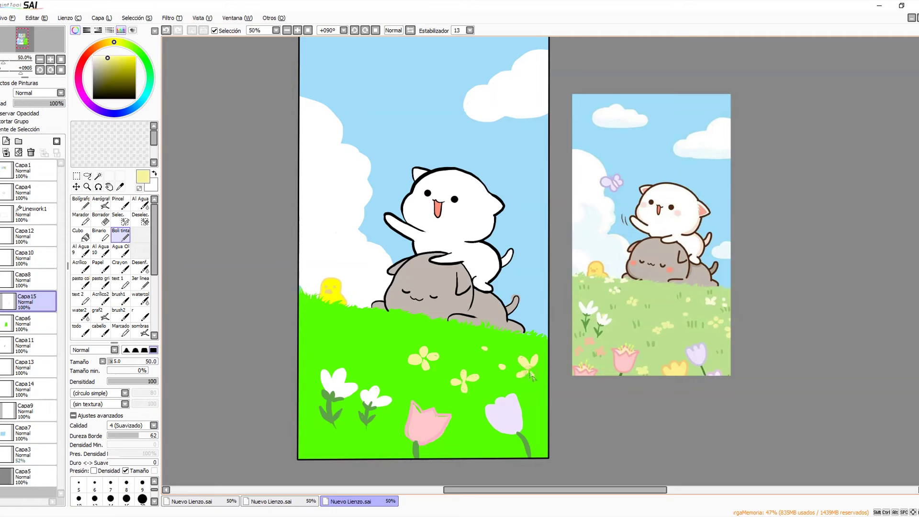
pyautogui.keyDown('alt'); pyautogui.click(641, 321); pyautogui.keyUp('alt')
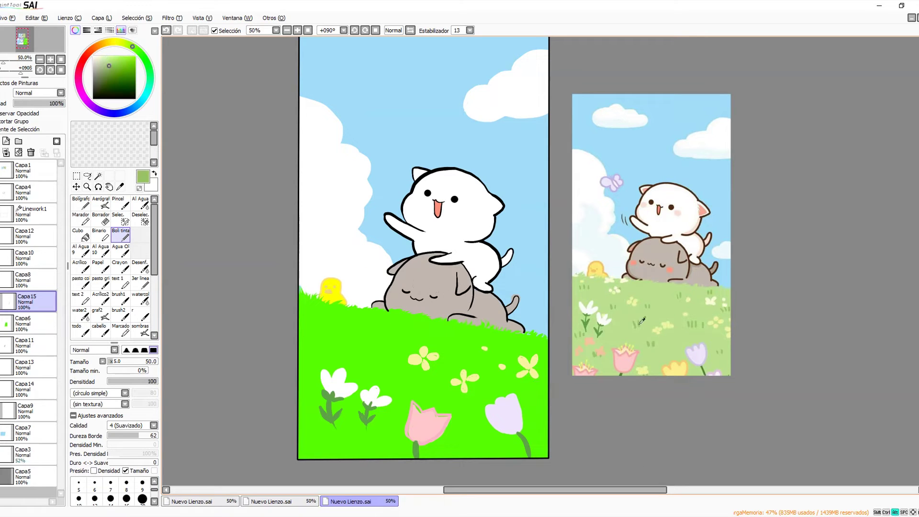
pyautogui.click(130, 62)
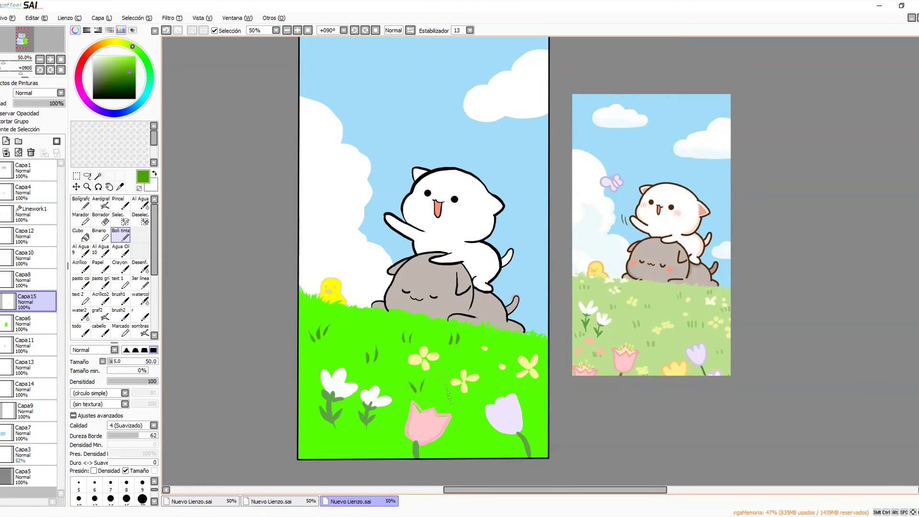
pyautogui.moveTo(529, 348); pyautogui.dragTo(531, 341)
pyautogui.moveTo(496, 390)
pyautogui.mouseDown()
pyautogui.moveTo(494, 382)
pyautogui.moveTo(506, 383)
pyautogui.moveTo(537, 399)
pyautogui.mouseUp()
# - Outline a small butterfly in the reference's purple left of the cat's head, on a new layer above Capa12
pyautogui.click(34, 236)
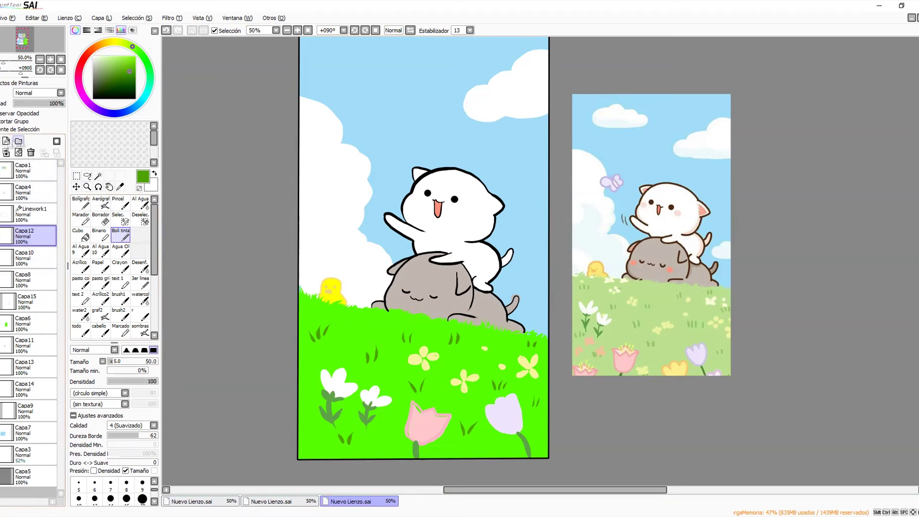
pyautogui.click(1, 141)
pyautogui.rightClick(608, 177)
pyautogui.moveTo(359, 194)
pyautogui.mouseDown()
pyautogui.moveTo(363, 186)
pyautogui.moveTo(373, 195)
pyautogui.moveTo(370, 177)
pyautogui.moveTo(381, 184)
pyautogui.moveTo(370, 193)
pyautogui.mouseUp()
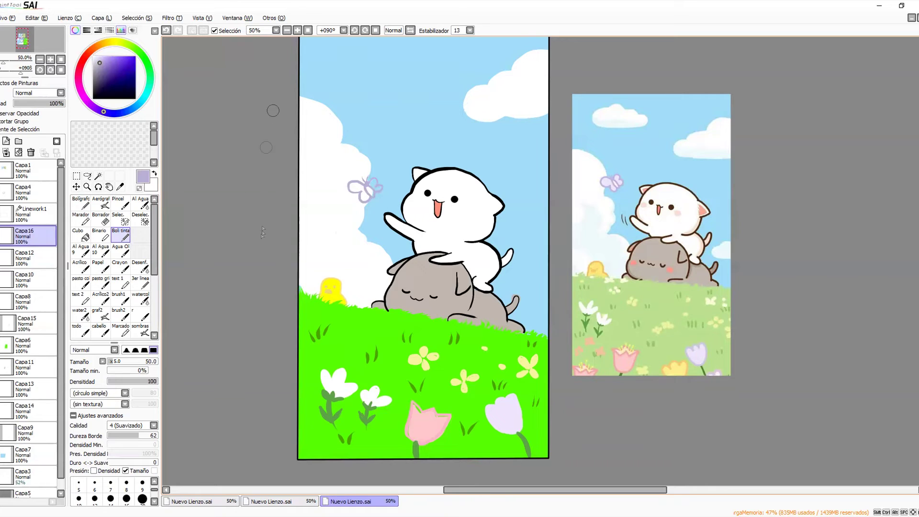
# - Select the butterfly's wings and fill them with the reference's pale lavender on a new layer beneath its outline, then clear the selection
pyautogui.click(98, 176)
pyautogui.click(357, 187)
pyautogui.click(365, 197)
pyautogui.click(376, 186)
pyautogui.click(34, 257)
pyautogui.click(5, 141)
pyautogui.click(81, 235)
pyautogui.rightClick(609, 183)
pyautogui.click(363, 192)
pyautogui.hotkey('ctrl', 'd')
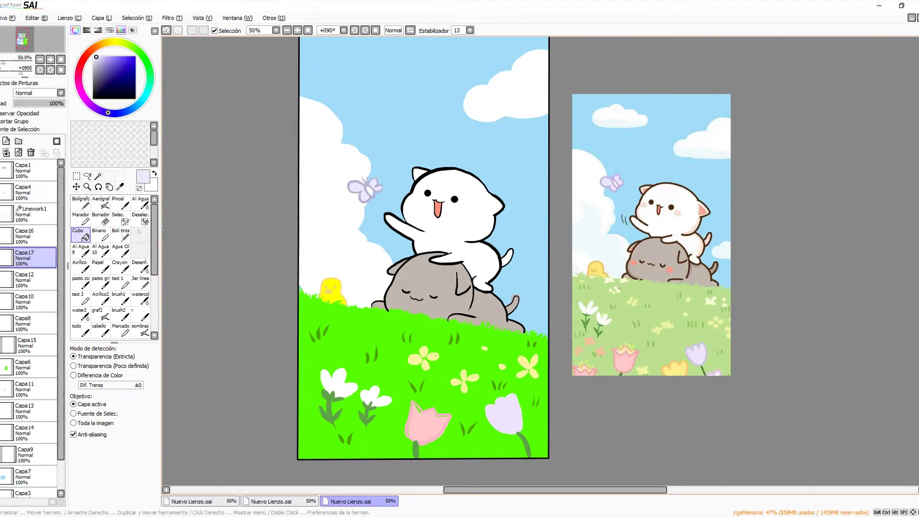
# - Select the butterfly's remaining inner section and fill it with the reference's off-white on a new layer above Capa17, then deselect
pyautogui.click(33, 236)
pyautogui.click(98, 176)
pyautogui.click(370, 192)
pyautogui.click(34, 257)
pyautogui.click(6, 141)
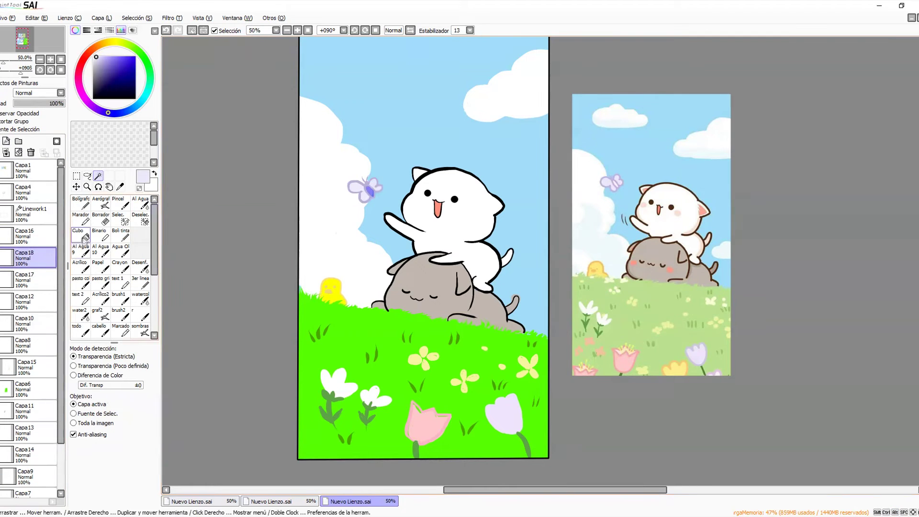
pyautogui.click(81, 235)
pyautogui.rightClick(616, 184)
pyautogui.click(370, 192)
pyautogui.hotkey('ctrl', 'd')
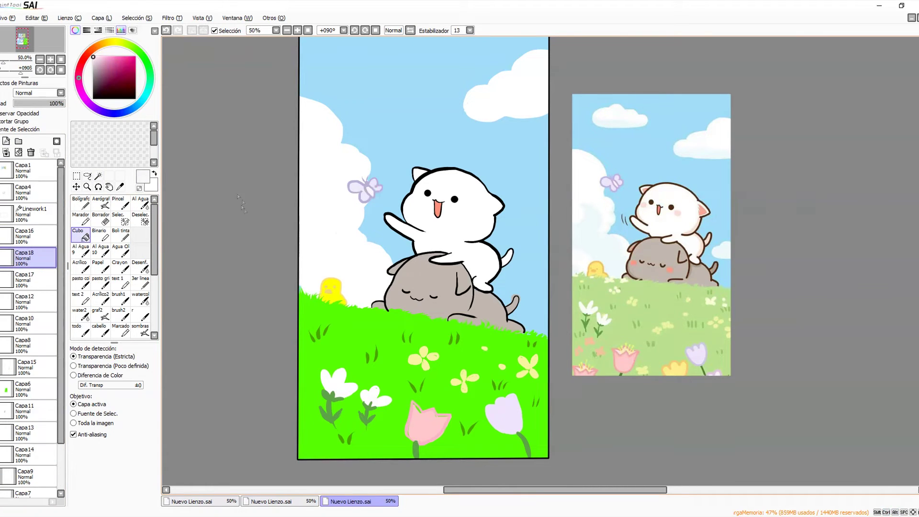
# - Draw two short black motion lines beside the cat's raised paw on Capa4
pyautogui.click(36, 193)
pyautogui.click(121, 235)
pyautogui.rightClick(389, 226)
pyautogui.moveTo(373, 208); pyautogui.dragTo(373, 223)
pyautogui.hotkey('ctrl', 'z')
pyautogui.moveTo(376, 210); pyautogui.dragTo(378, 221)
pyautogui.hotkey('ctrl', 'z')
pyautogui.moveTo(502, 260)
pyautogui.mouseDown()
pyautogui.moveTo(514, 287)
pyautogui.moveTo(510, 277)
pyautogui.mouseUp()
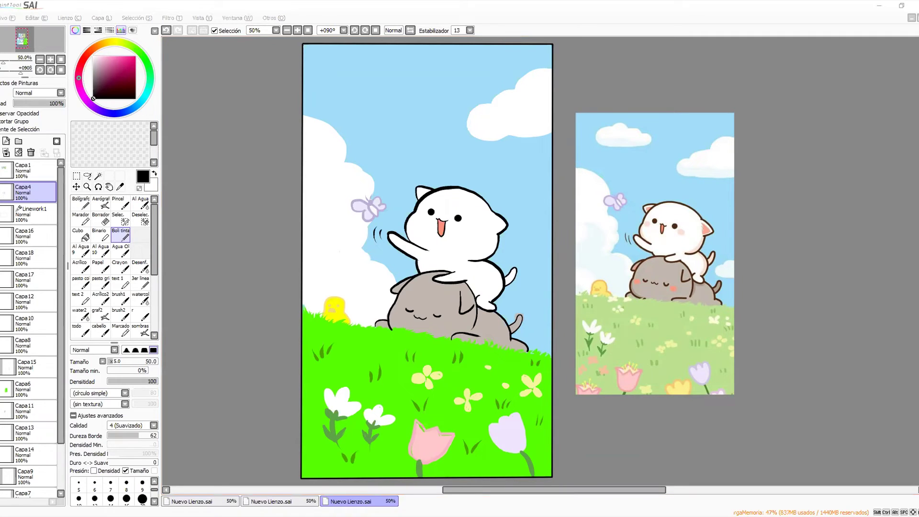
pyautogui.click(718, 21)
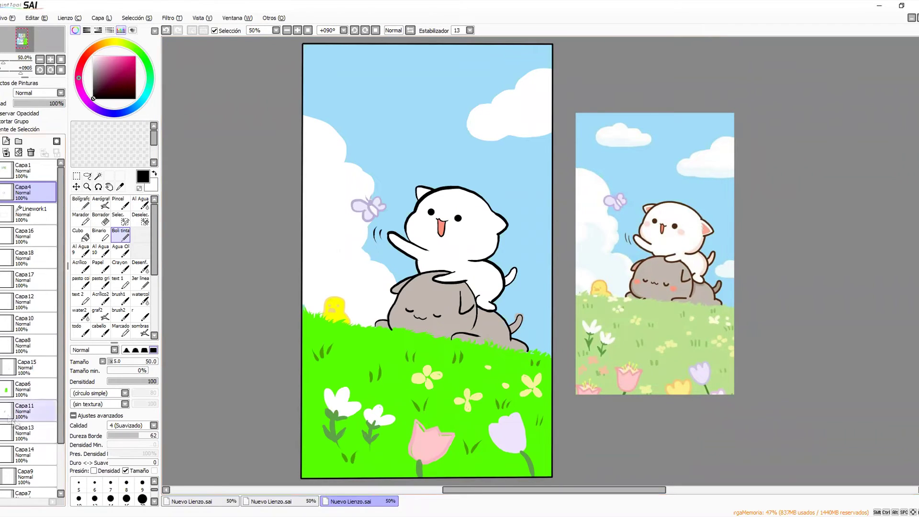
# - Outline a white cloud at the sky's upper left on Capa9 at brush size 65 and fill it with white
pyautogui.click(28, 476)
pyautogui.press('x')
pyautogui.moveTo(334, 89)
pyautogui.mouseDown()
pyautogui.moveTo(388, 75)
pyautogui.moveTo(413, 83)
pyautogui.moveTo(414, 101)
pyautogui.moveTo(368, 99)
pyautogui.moveTo(336, 86)
pyautogui.mouseUp()
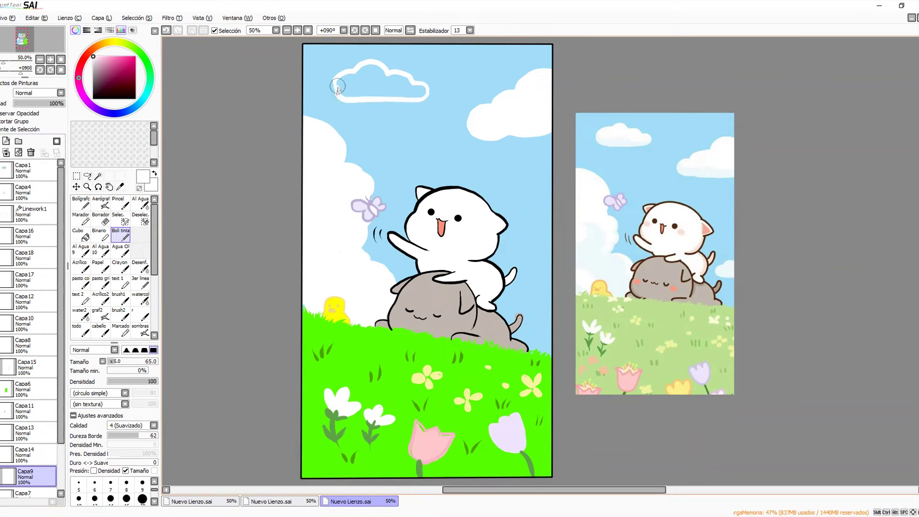
pyautogui.click(80, 235)
pyautogui.click(378, 86)
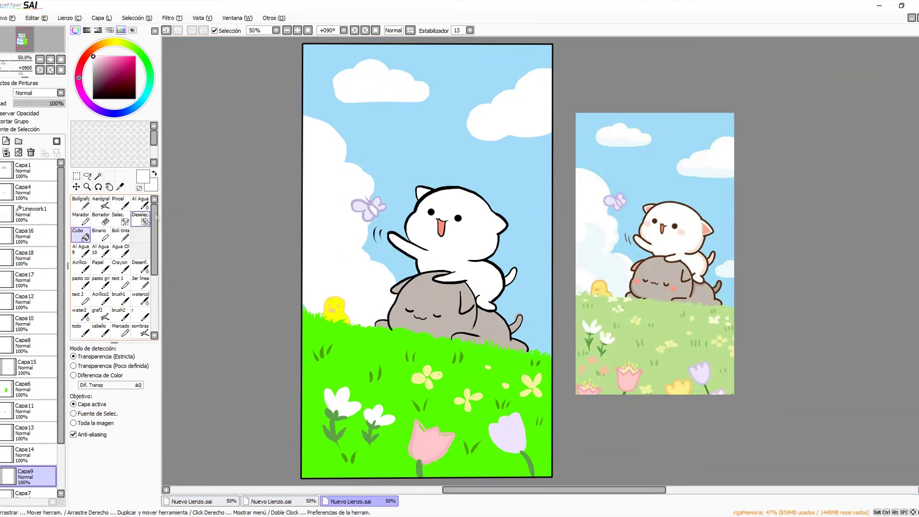
# - Paint pale peach blush on the cat's cheeks and orange blush on the dog's cheeks on Capa4, using the reference's colours
pyautogui.click(46, 193)
pyautogui.click(125, 236)
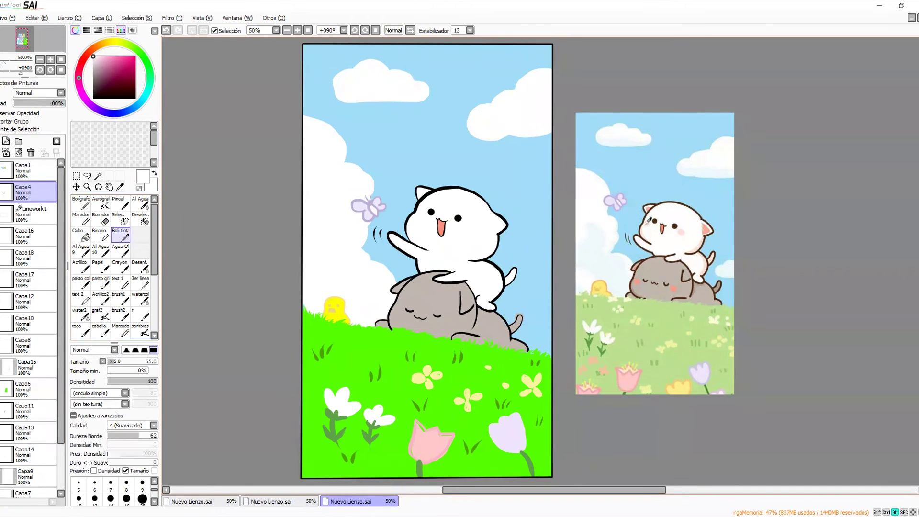
pyautogui.keyDown('alt'); pyautogui.click(647, 224); pyautogui.keyUp('alt')
pyautogui.hotkey('ctrl', 'z')
pyautogui.moveTo(422, 217); pyautogui.dragTo(464, 229)
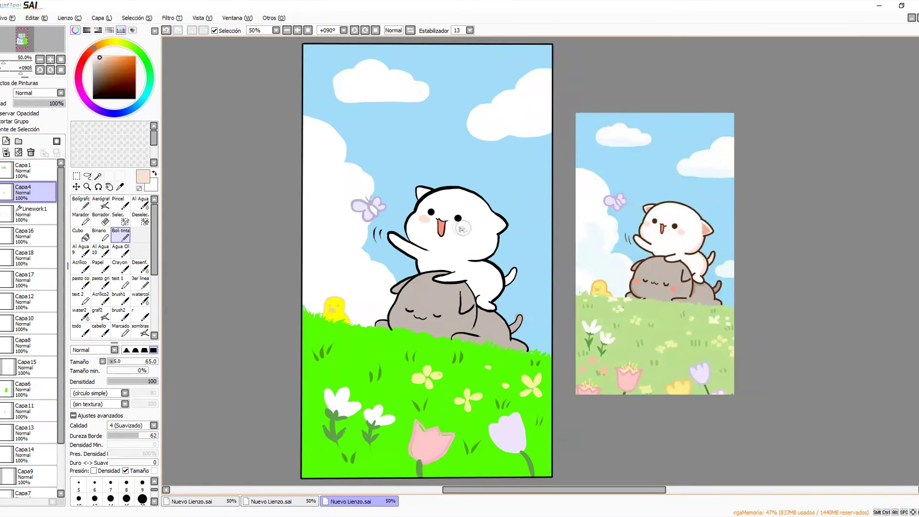
pyautogui.keyDown('alt'); pyautogui.click(638, 282); pyautogui.keyUp('alt')
pyautogui.moveTo(399, 314); pyautogui.dragTo(444, 323)
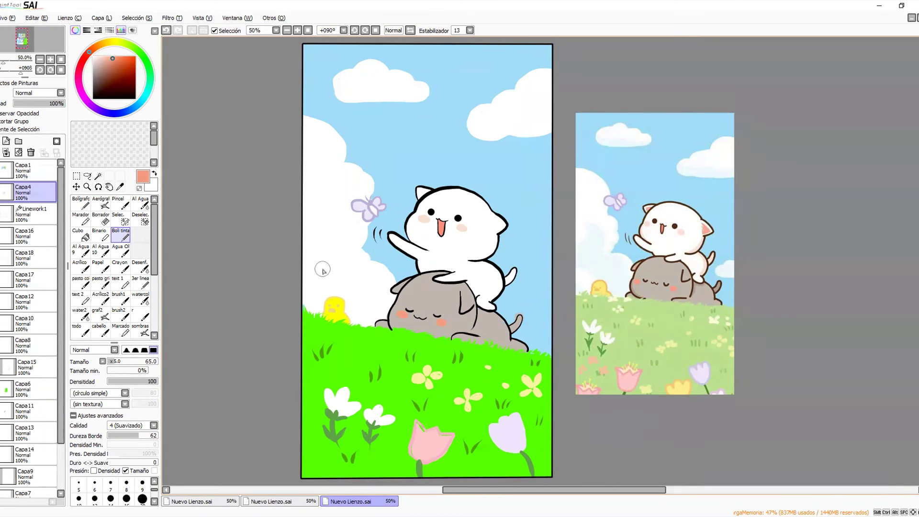
# - Paint a small white cloud at the canvas's right edge behind the cat on Capa9
pyautogui.click(1, 477)
pyautogui.click(4, 476)
pyautogui.keyDown('alt'); pyautogui.click(356, 180); pyautogui.keyUp('alt')
pyautogui.moveTo(552, 241)
pyautogui.mouseDown()
pyautogui.moveTo(534, 248)
pyautogui.moveTo(551, 246)
pyautogui.moveTo(544, 268)
pyautogui.mouseUp()
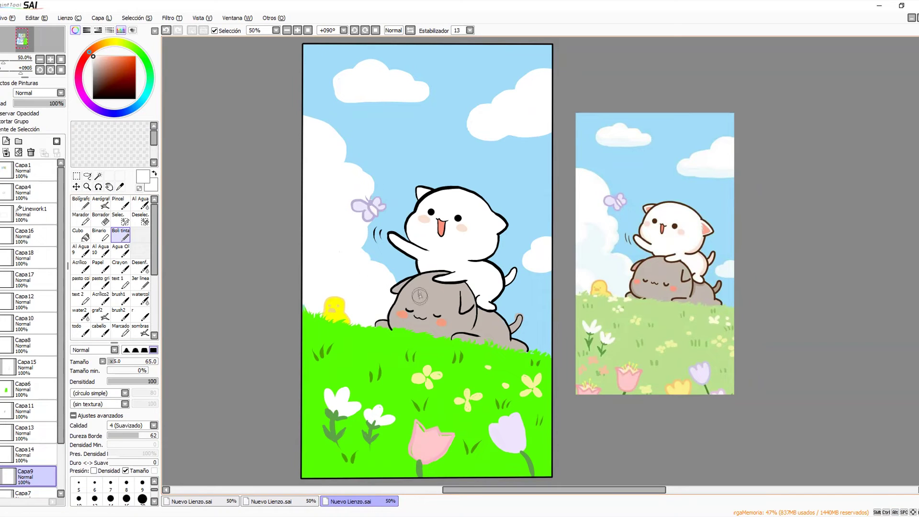
# - Colour the inside of both cat ears with the reference's coral pink on Capa4
pyautogui.click(36, 193)
pyautogui.rightClick(707, 231)
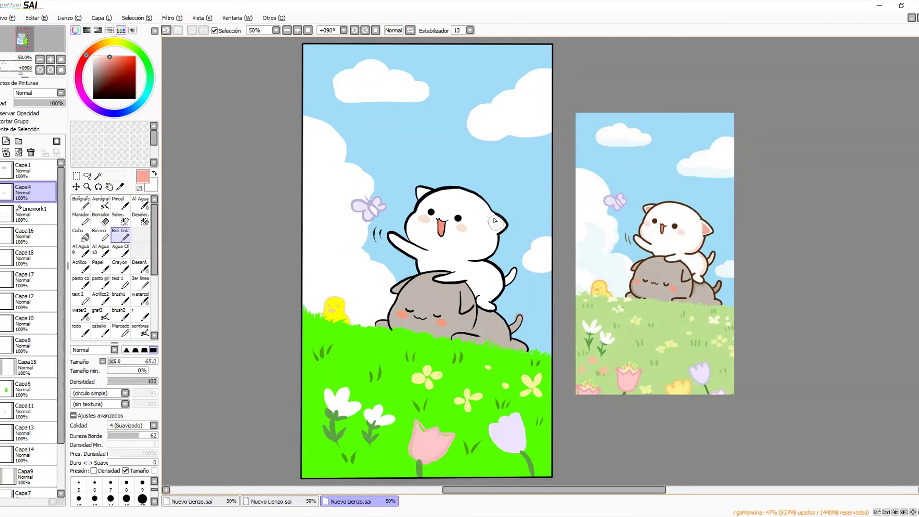
pyautogui.moveTo(495, 220); pyautogui.dragTo(503, 232)
pyautogui.hotkey('ctrl', 'z')
pyautogui.click(48, 192)
pyautogui.moveTo(431, 193); pyautogui.dragTo(422, 191)
pyautogui.click(422, 192)
# - Shade the dog's body in a darker grey-brown on a new layer above its fill layer Capa11
pyautogui.scroll(-3, 29, 373)
pyautogui.click(29, 358)
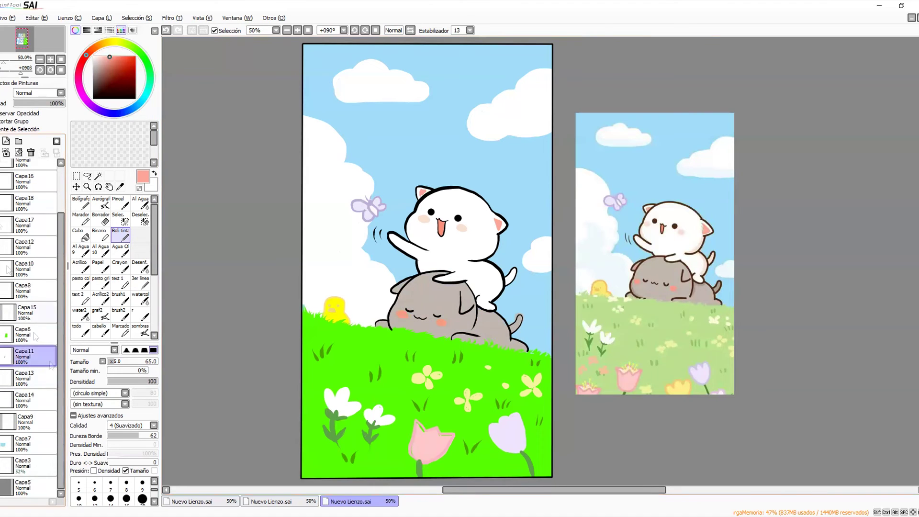
pyautogui.click(1, 141)
pyautogui.keyDown('alt'); pyautogui.click(425, 300); pyautogui.keyUp('alt')
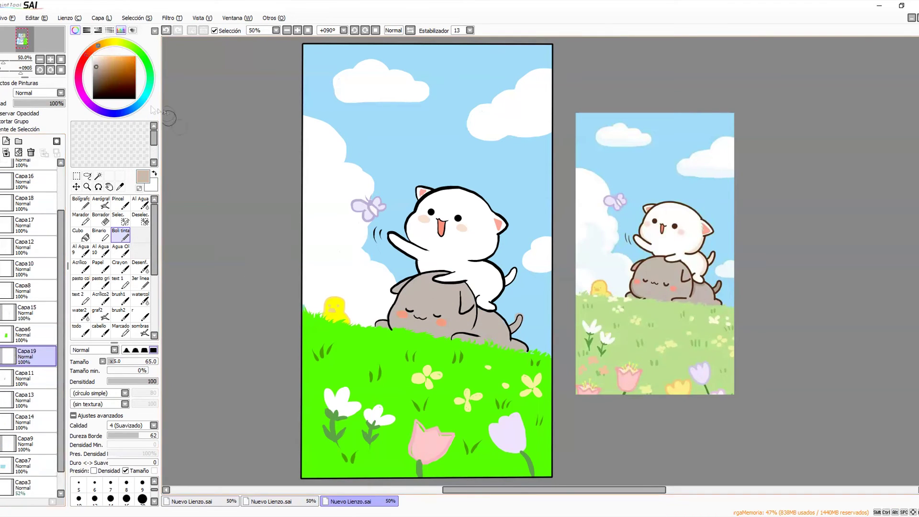
pyautogui.moveTo(479, 327)
pyautogui.mouseDown()
pyautogui.moveTo(498, 314)
pyautogui.moveTo(507, 335)
pyautogui.moveTo(480, 323)
pyautogui.moveTo(518, 353)
pyautogui.moveTo(477, 337)
pyautogui.mouseUp()
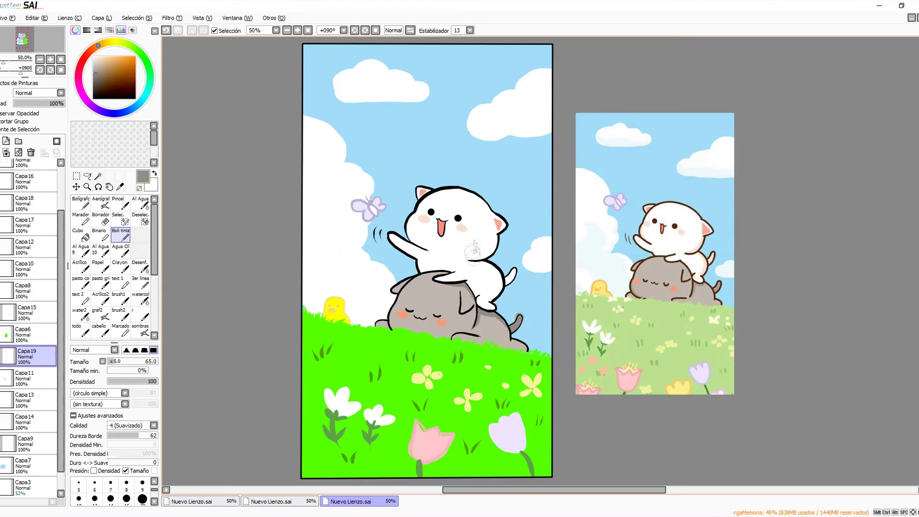
pyautogui.keyDown('alt'); pyautogui.click(498, 225); pyautogui.keyUp('alt')
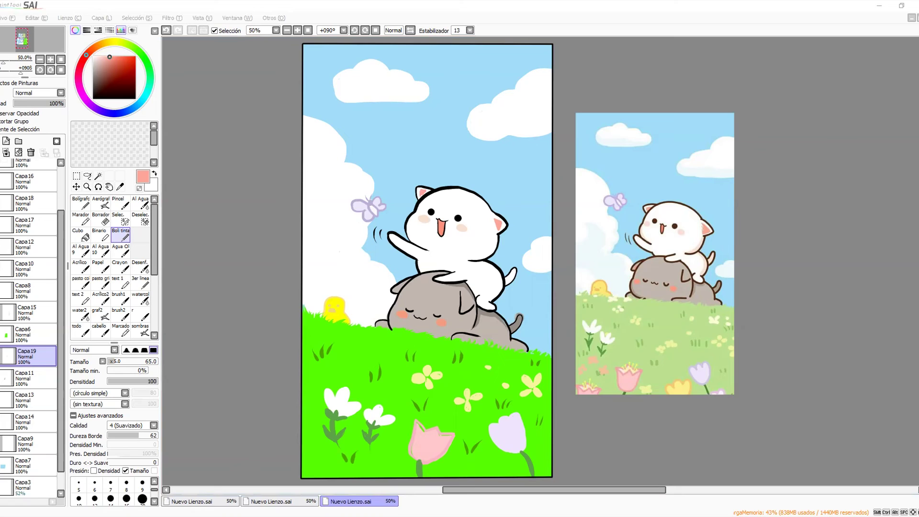
pyautogui.click(614, 31)
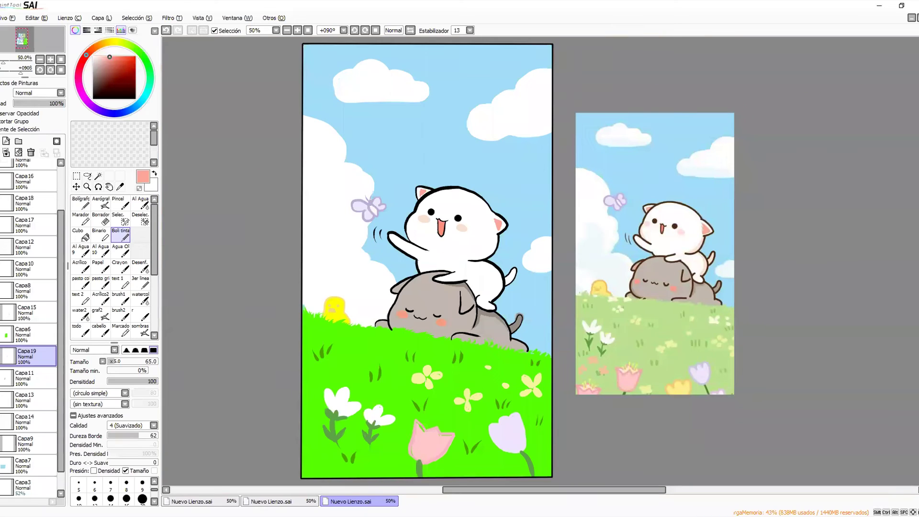
pyautogui.hotkey('alt', 'Tab')
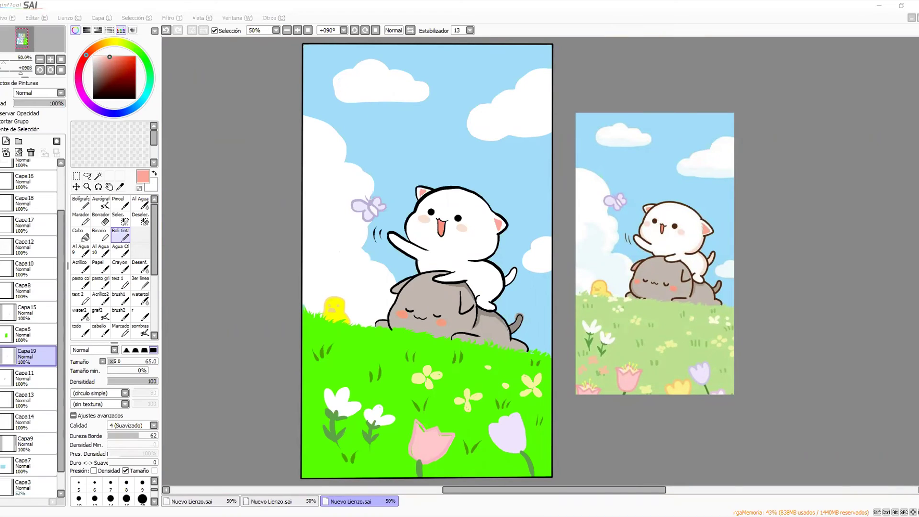
pyautogui.click(564, 29)
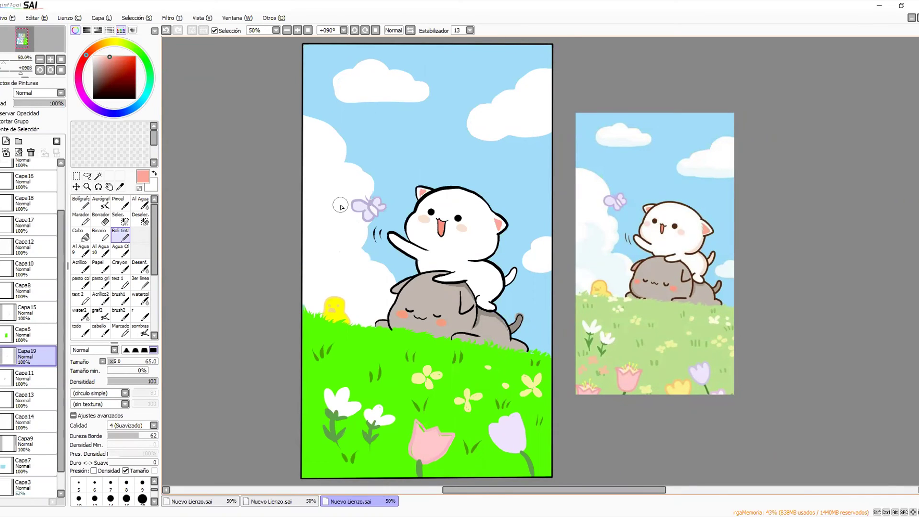
# - Hide the reference image layer Capa1 so that only the drawn illustration shows on the canvas
pyautogui.scroll(3, 29, 257)
pyautogui.click(1, 171)
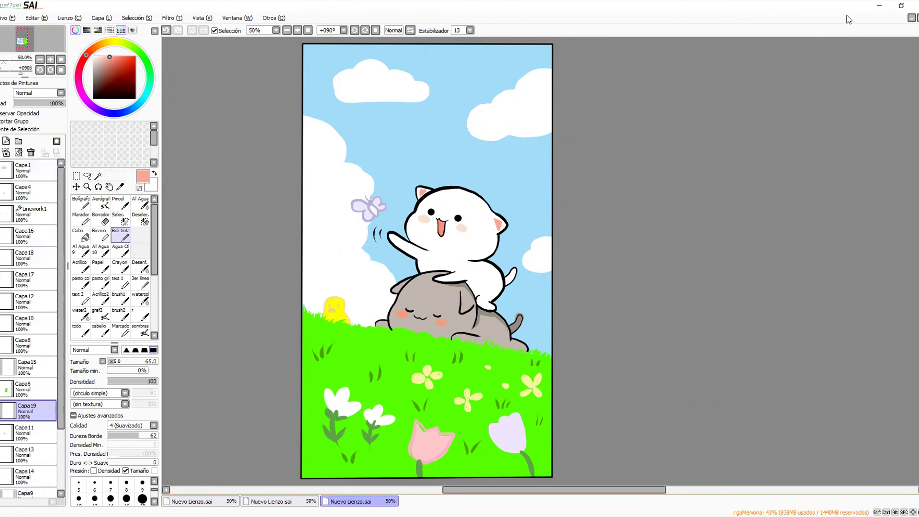
pyautogui.click(917, 5)
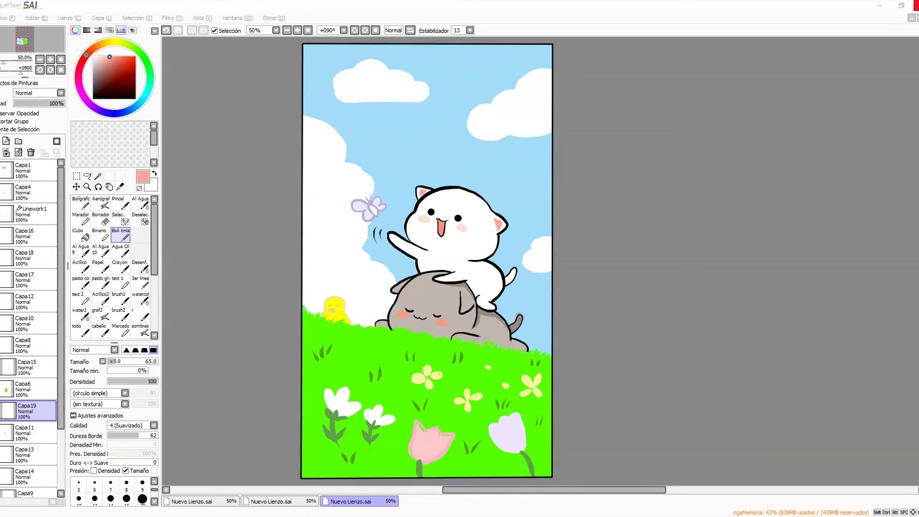
# - Paste a screen capture of the finished illustration into a new canvas and select the artwork up to its black frame
pyautogui.click(8, 18)
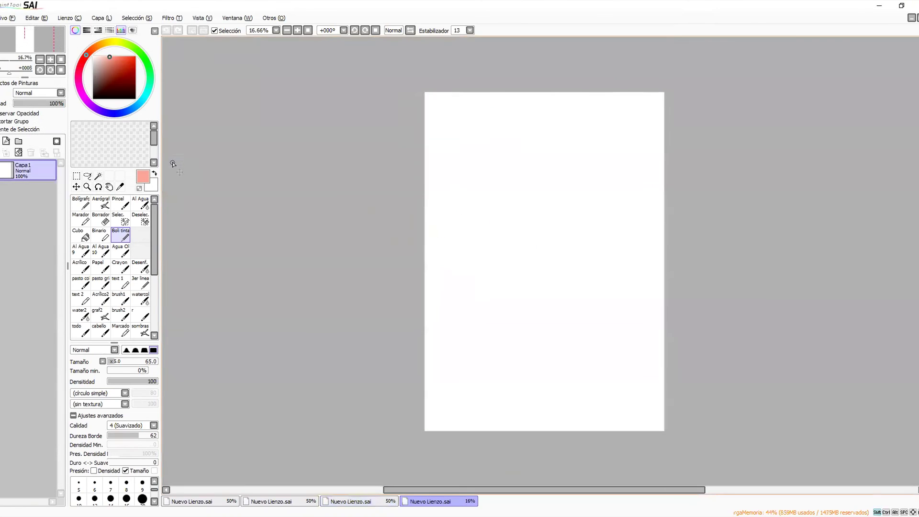
pyautogui.hotkey('ctrl', 'v')
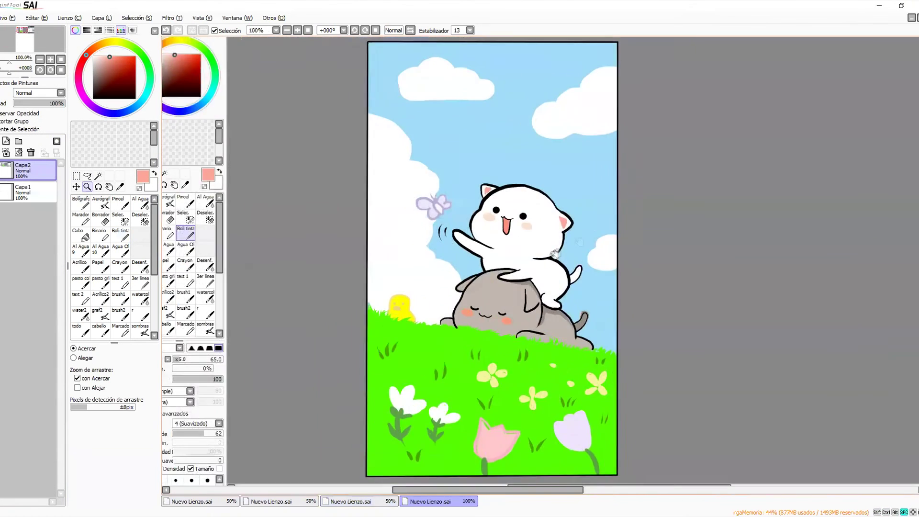
pyautogui.moveTo(316, 43); pyautogui.dragTo(570, 479)
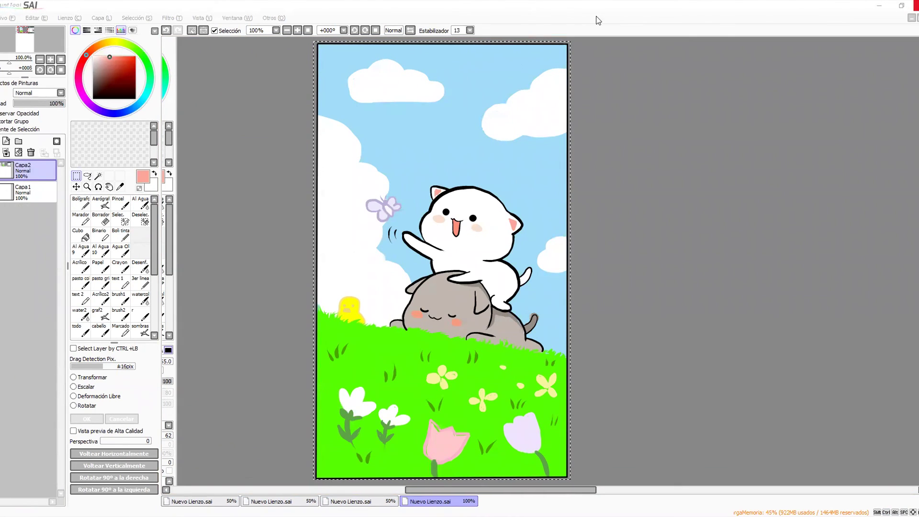
# - Show the reference layer again in the drawing, paste a new screen capture into the new canvas and select the reference picture
pyautogui.click(378, 501)
pyautogui.click(1, 170)
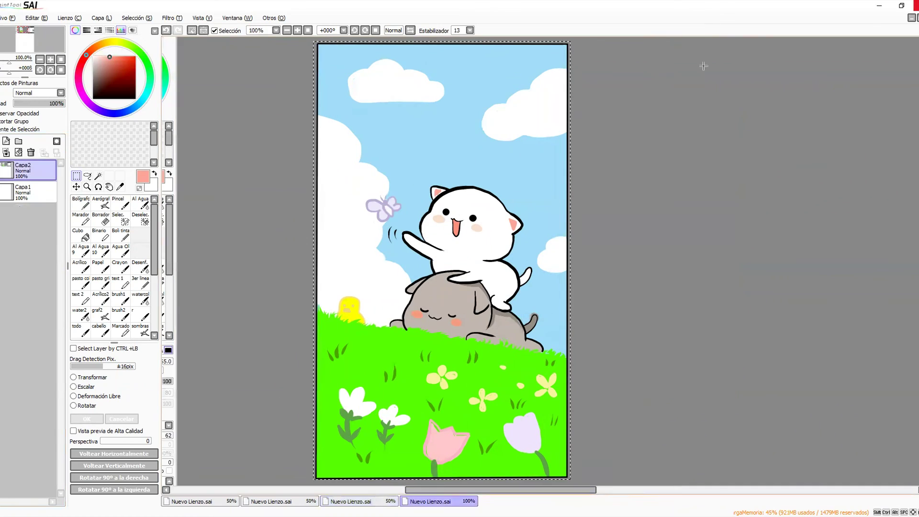
pyautogui.hotkey('ctrl', 'Tab')
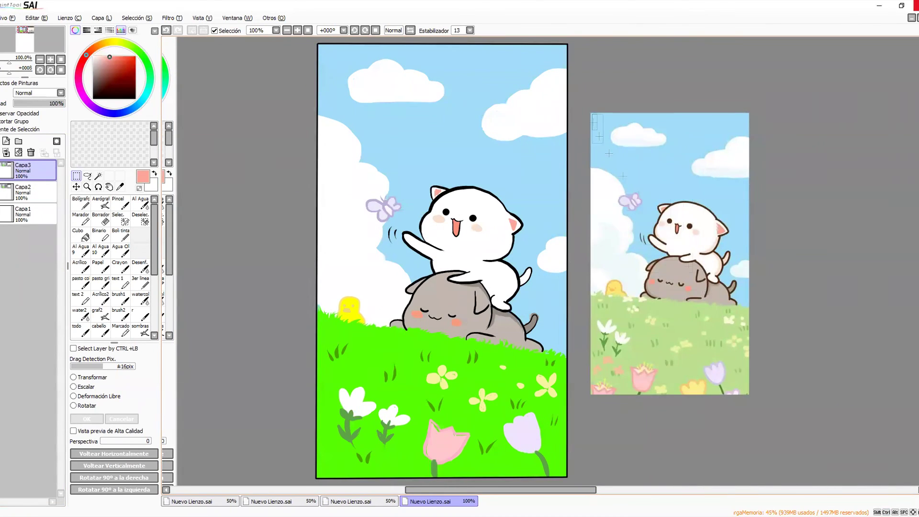
pyautogui.moveTo(747, 394); pyautogui.dragTo(748, 394)
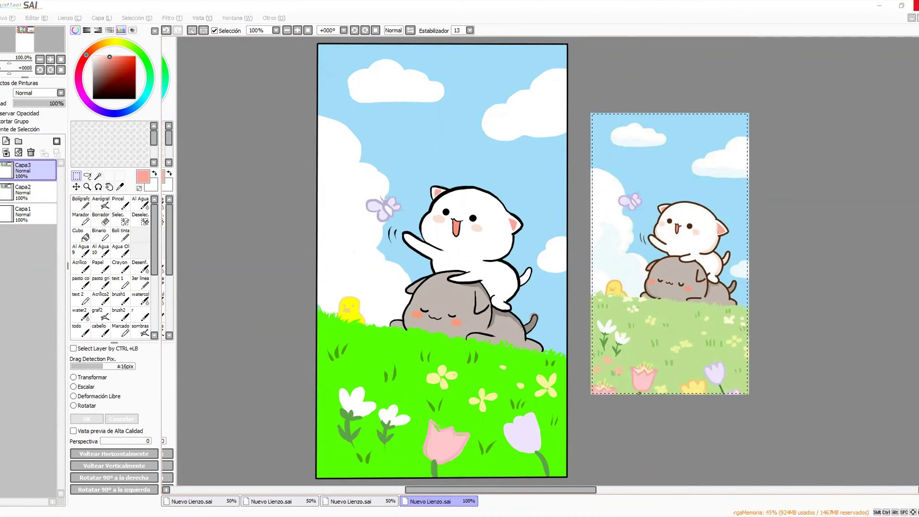